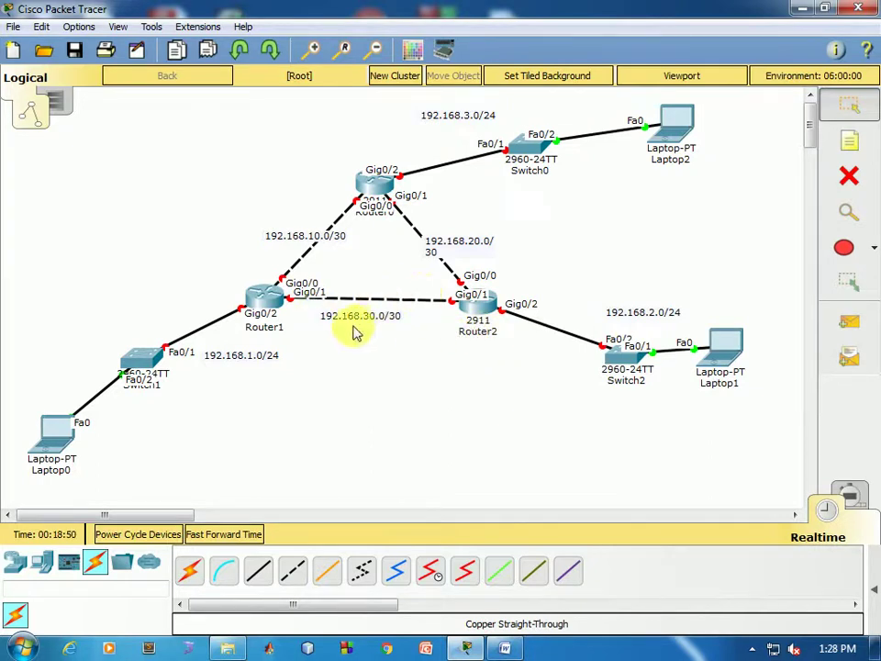
Move Switch1 and Laptop0 beneath Router1, and Switch2 and Laptop1 beneath Router2
left_click_drag(138, 355, 251, 405)
left_click_drag(55, 425, 188, 462)
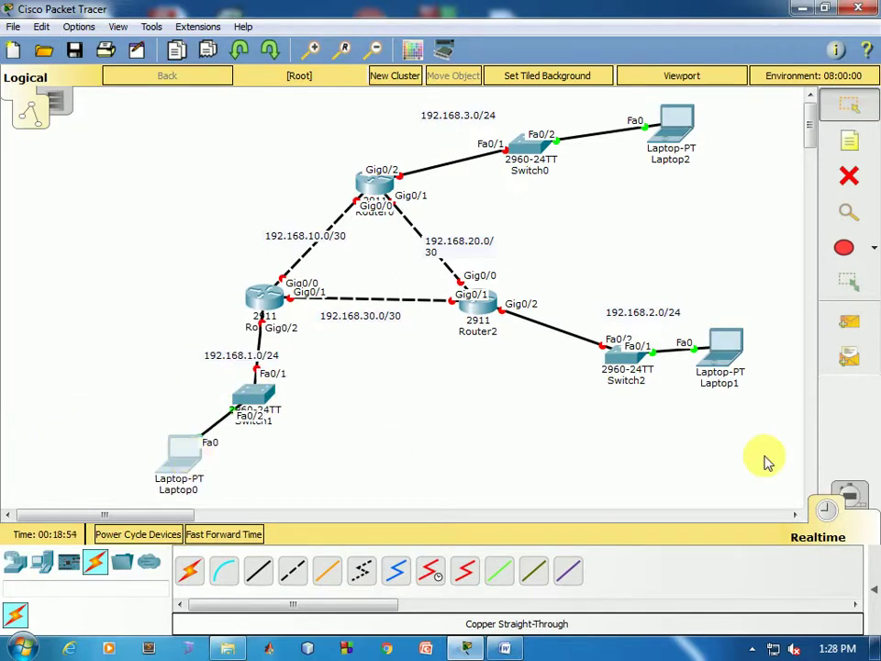
left_click_drag(628, 358, 493, 397)
left_click_drag(702, 381, 579, 477)
Move Switch0 and Laptop2 closer to Router0 in the 192.168.3.0/24 network
left_click_drag(649, 147, 649, 147)
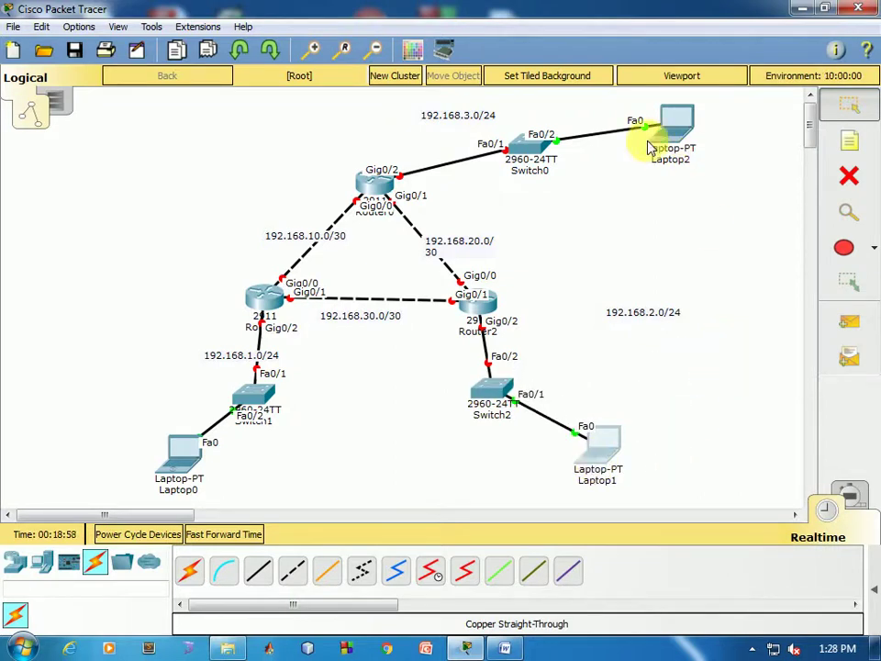
double_click(529, 147)
left_click(659, 131)
left_click_drag(547, 153, 473, 135)
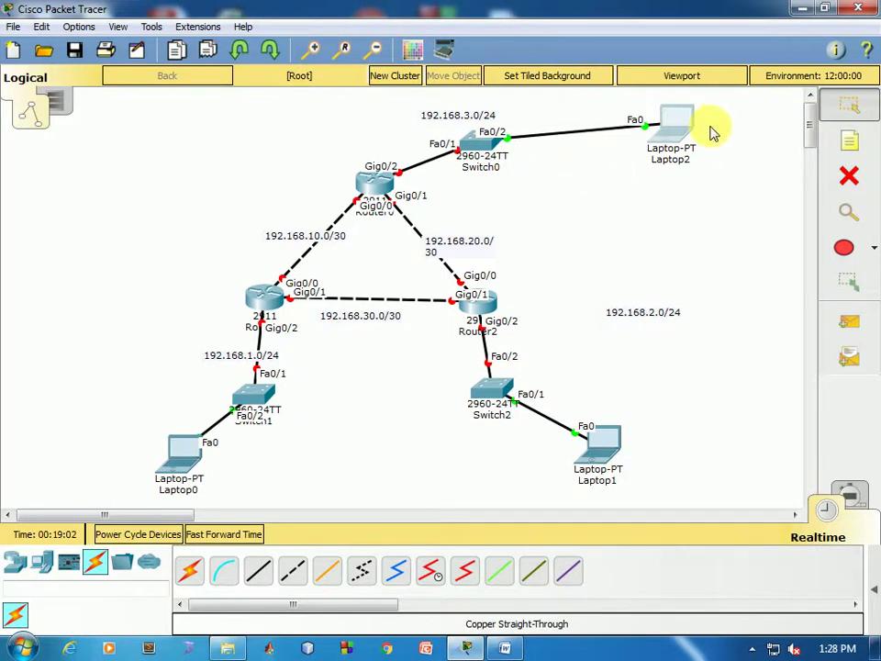
double_click(678, 136)
left_click(651, 155)
left_click(680, 128)
left_click_drag(679, 128, 601, 161)
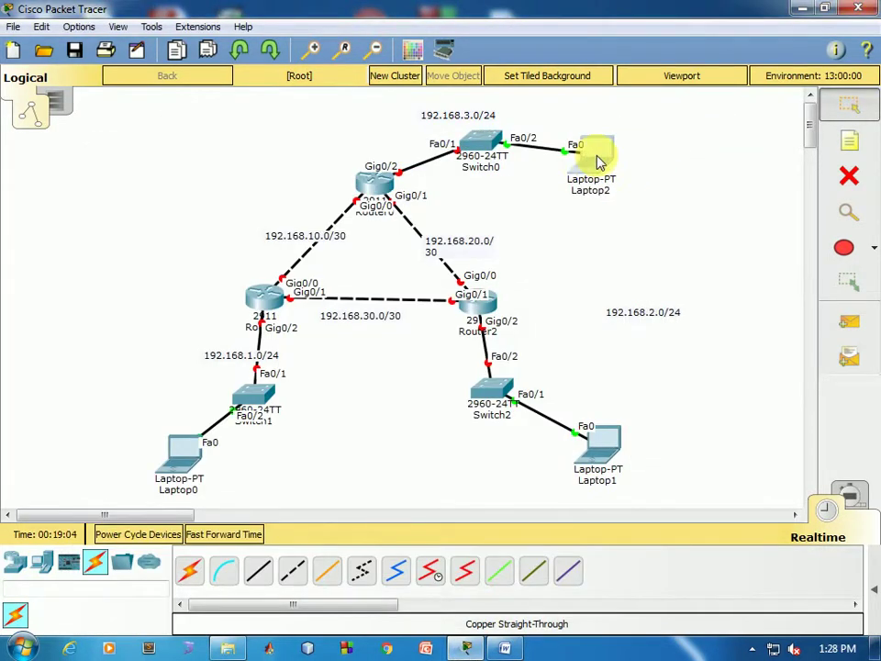
Set Laptop2's static IP address to 192.168.3.200
double_click(600, 161)
left_click(290, 158)
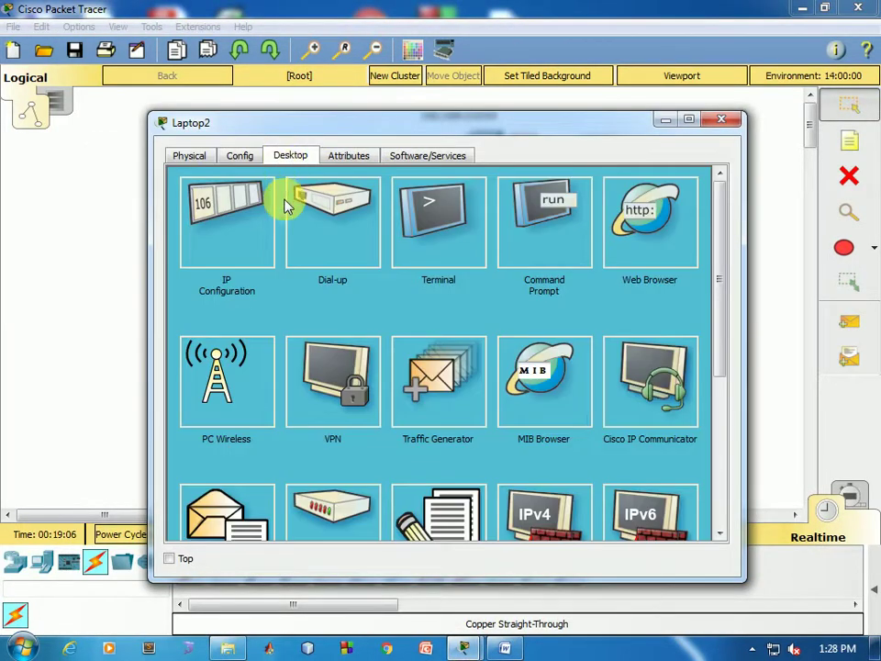
left_click(241, 220)
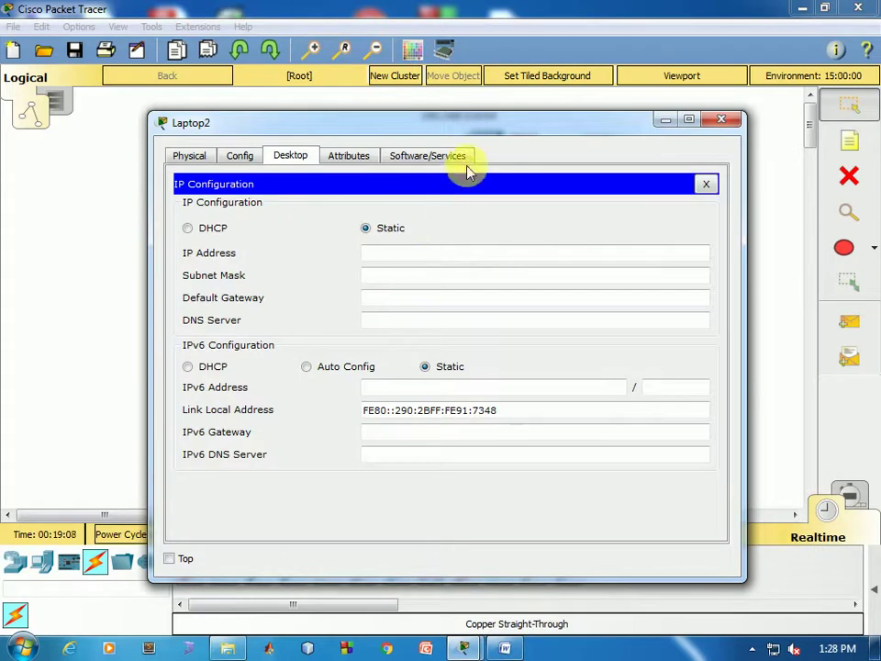
left_click(438, 254)
type("192.168.3")
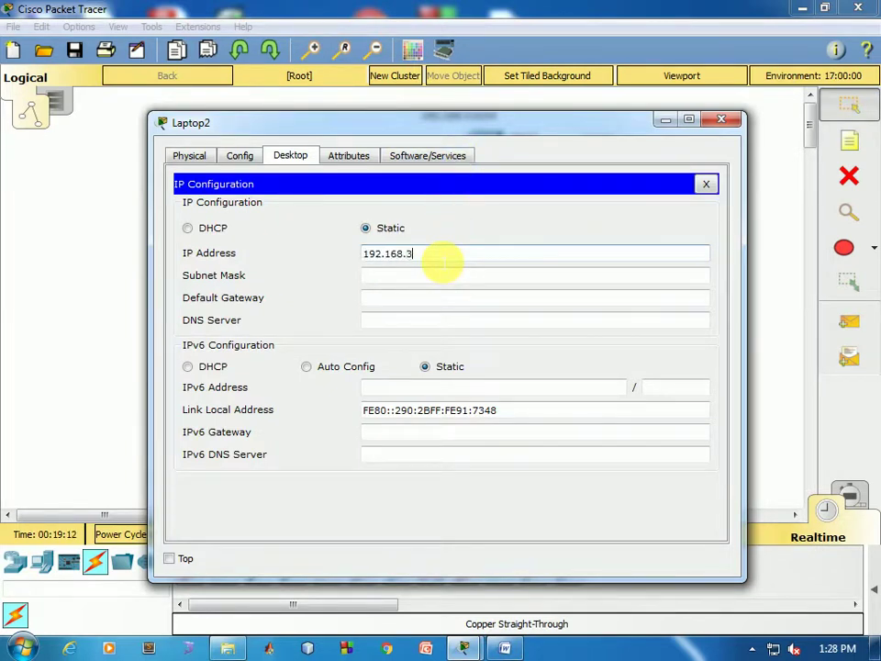
left_click_drag(372, 131, 413, 239)
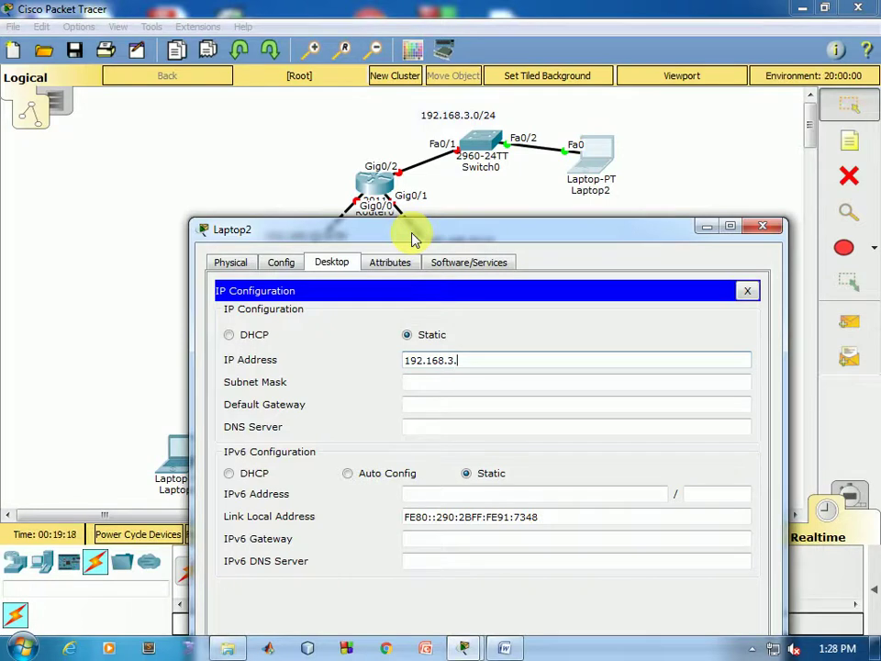
type("200")
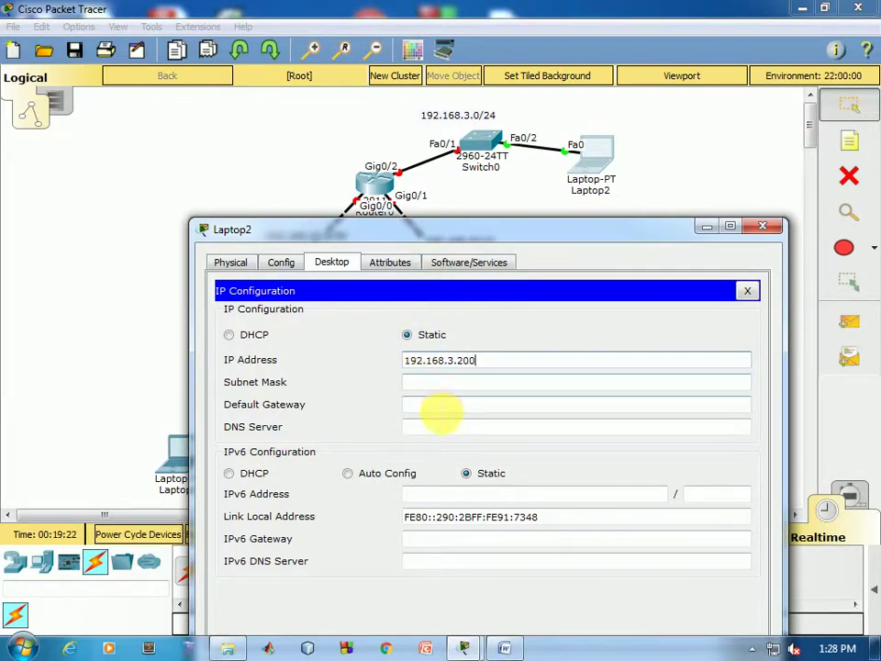
Give Laptop2 the subnet mask 255.255.255.0 and the default gateway 192.168.3.1
left_click(442, 408)
type("192.18.")
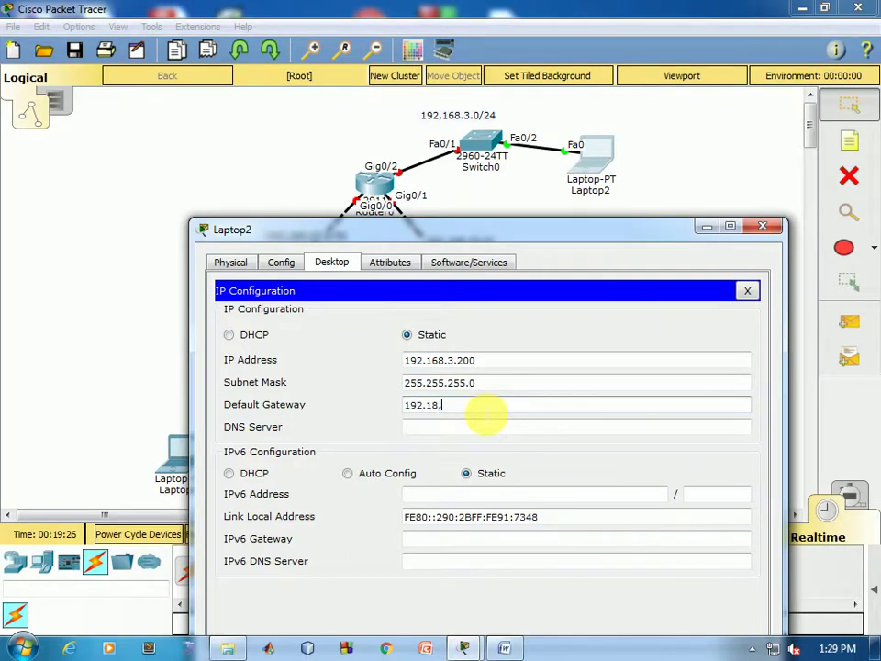
type("3.")
type("6")
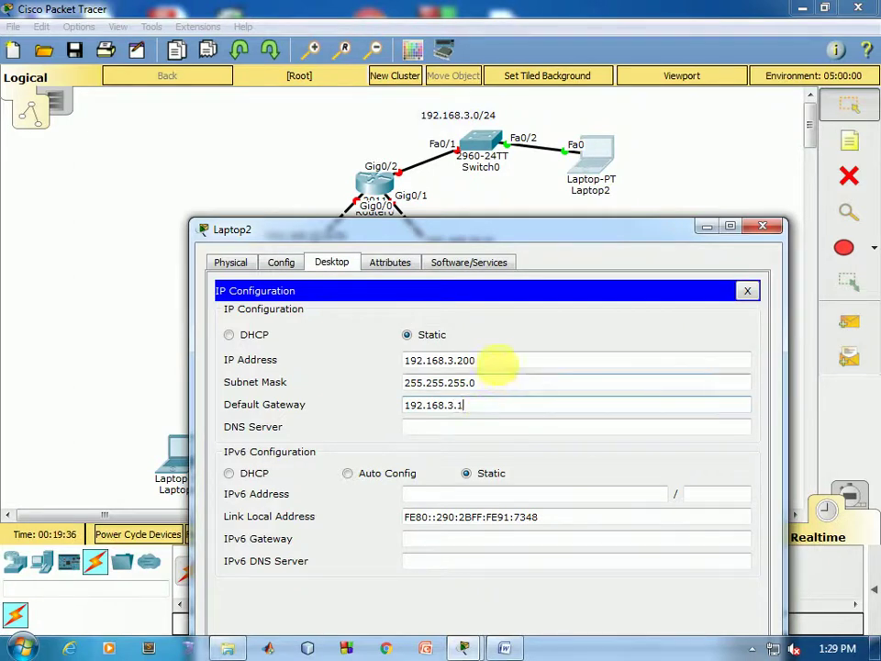
Copy Laptop2's IP address for reuse, leaving it in its field, and close the laptop's settings
left_click_drag(498, 360, 377, 370)
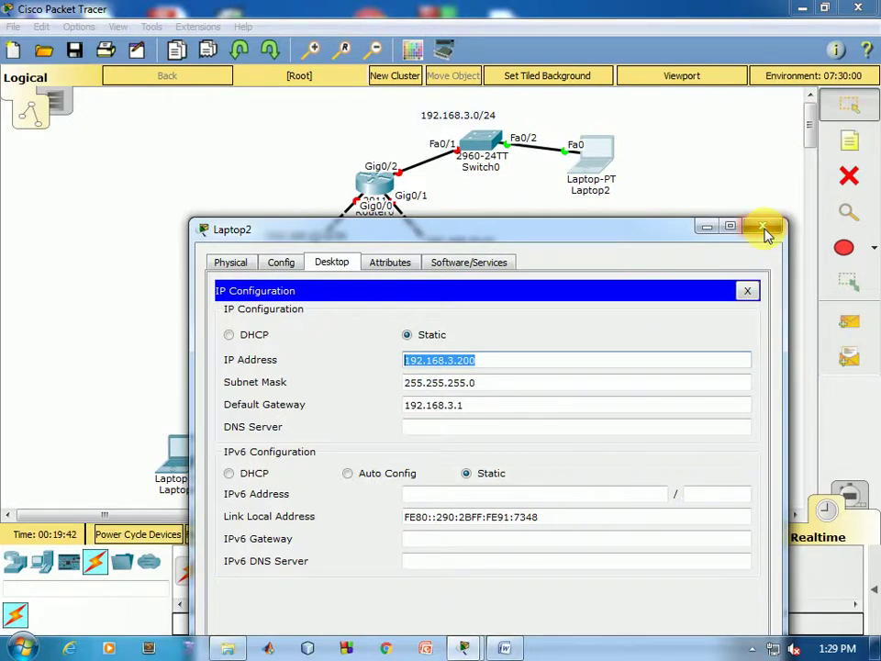
key("BackSpace")
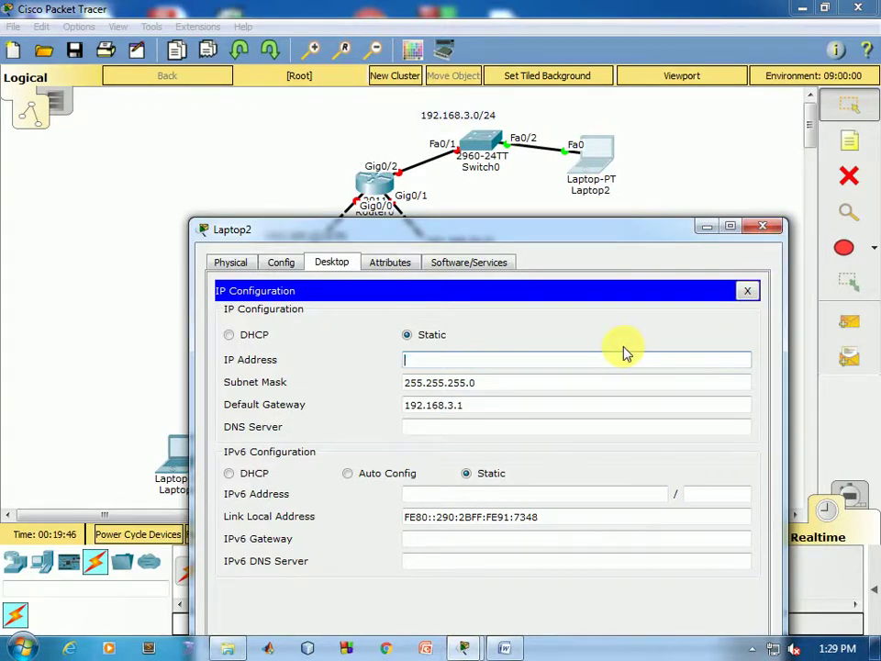
key("ctrl+z")
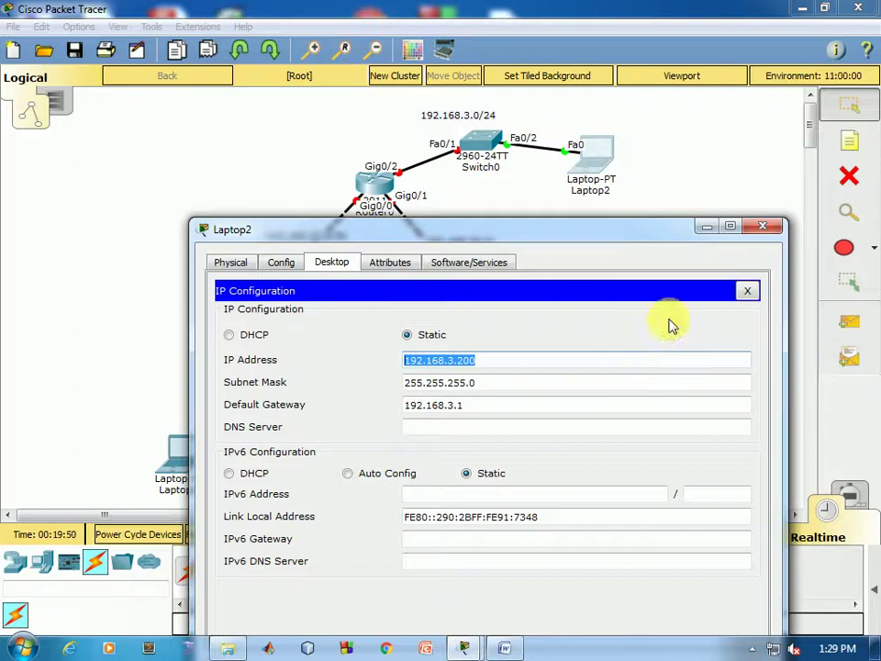
left_click(761, 231)
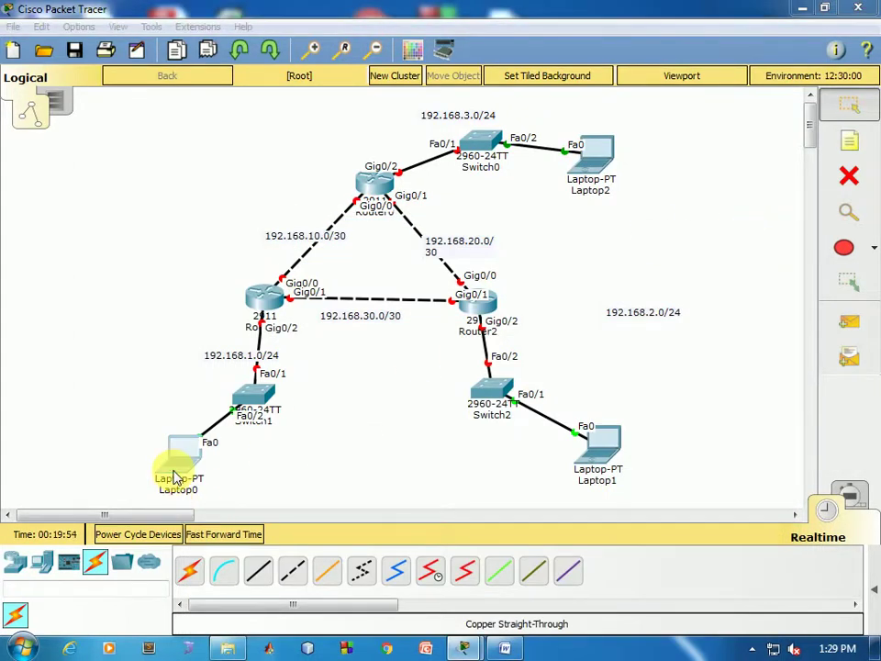
Set Laptop0's static IP address to 192.168.1.200
left_click(176, 464)
left_click(292, 155)
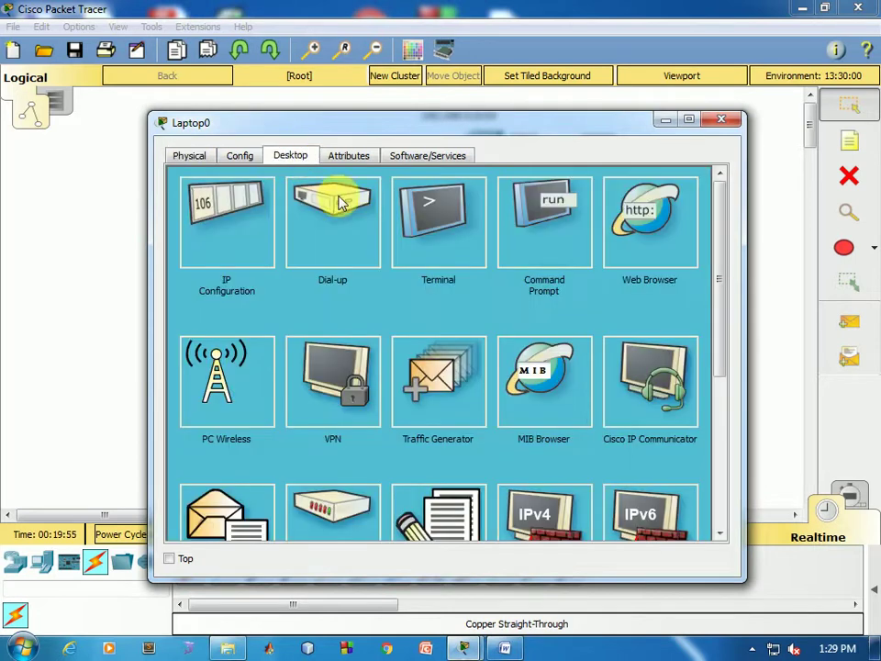
left_click(240, 228)
type("192.168.3.200")
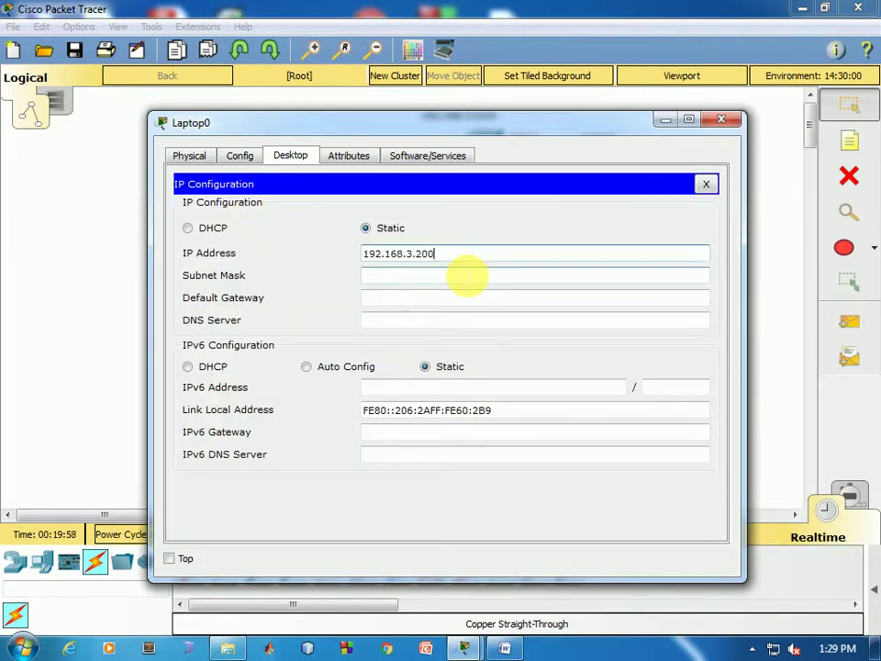
double_click(411, 254)
type("1")
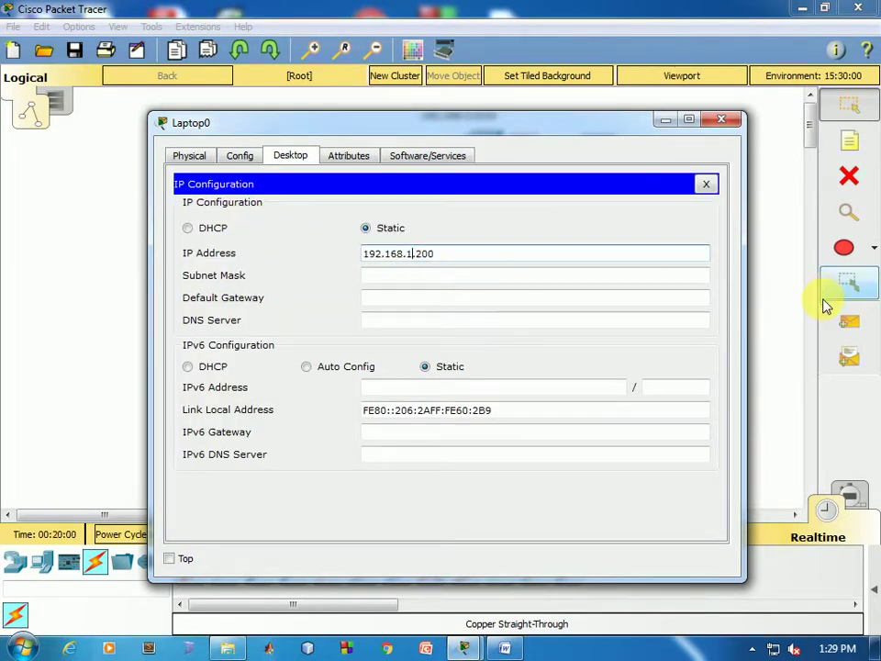
Give Laptop0 the subnet mask 255.255.255.0 and the default gateway 192.168.1.1, and close its settings
left_click(498, 304)
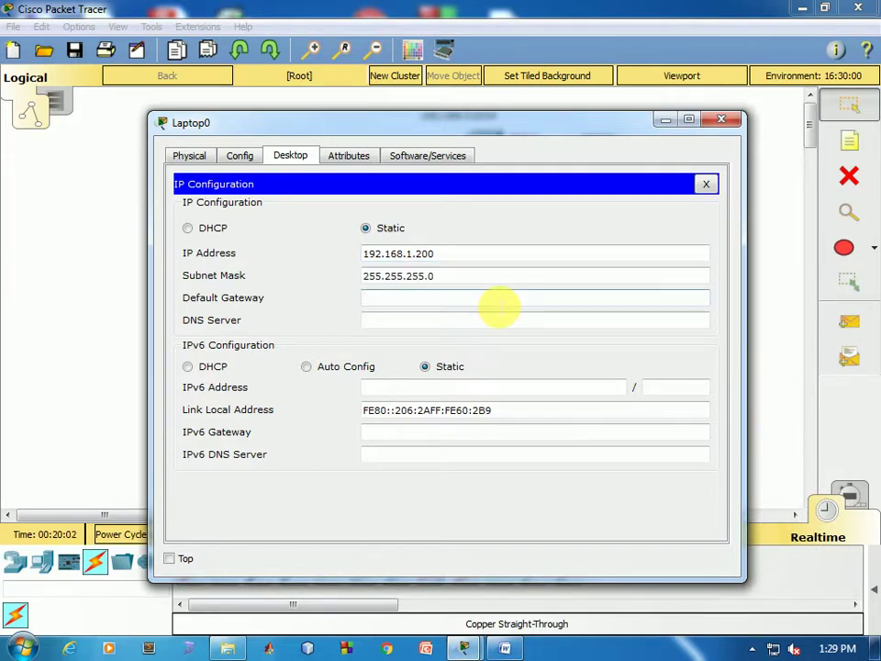
type("192.168.3.200")
key("BackSpace")
key("BackSpace")
key("BackSpace")
key("BackSpace")
key("BackSpace")
type("192.1")
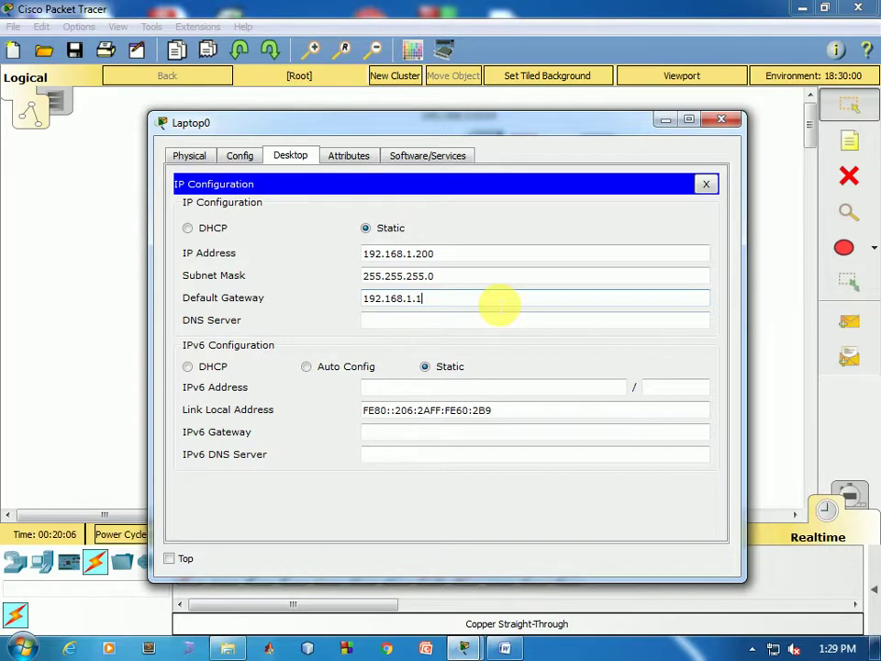
left_click(722, 120)
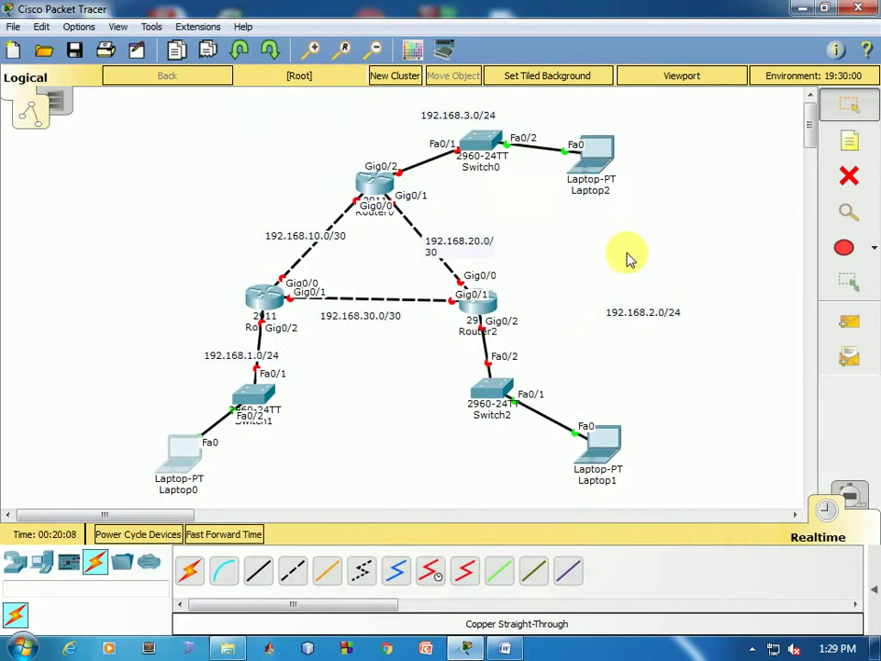
Set Laptop1's static IP address to 192.168.2.200
left_click(601, 442)
left_click(292, 156)
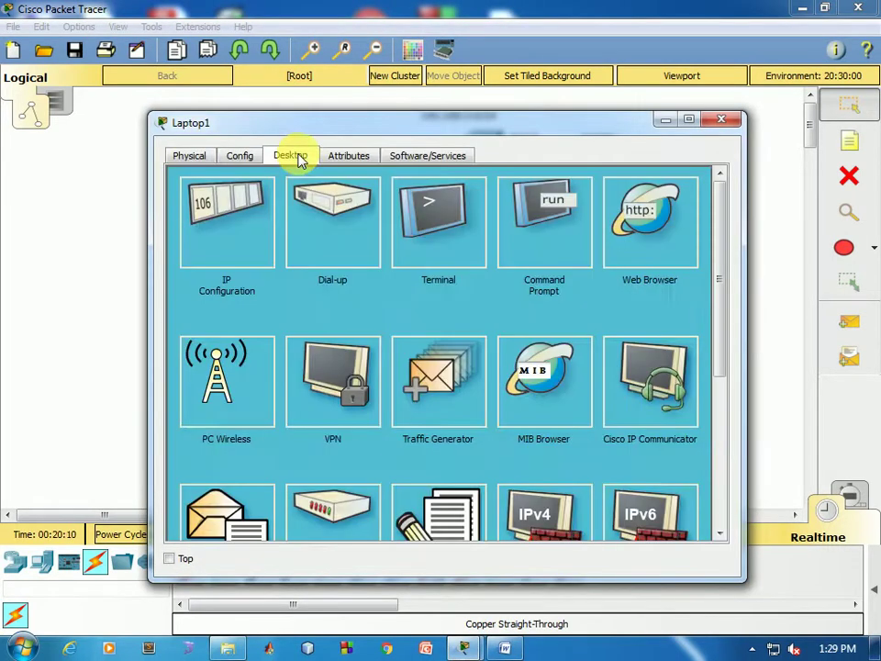
left_click(272, 222)
left_click(389, 257)
type("192.168.3.200")
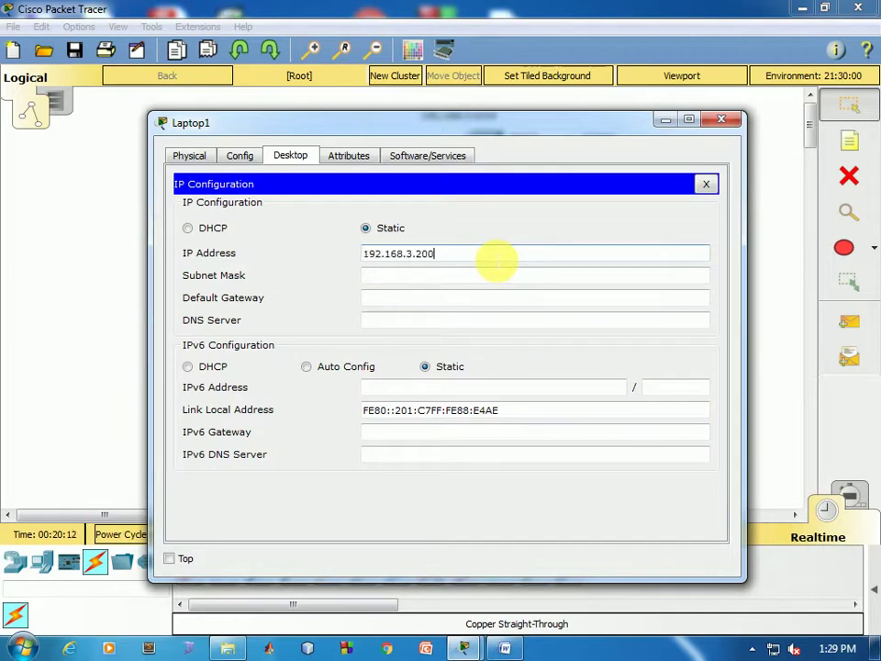
key("BackSpace")
key("BackSpace")
key("BackSpace")
key("BackSpace")
key("BackSpace")
type("2.200")
Give Laptop1 the subnet mask 255.255.255.0 and the default gateway 192.168.2.1, and close its settings
left_click(439, 297)
type("192.168.2.1")
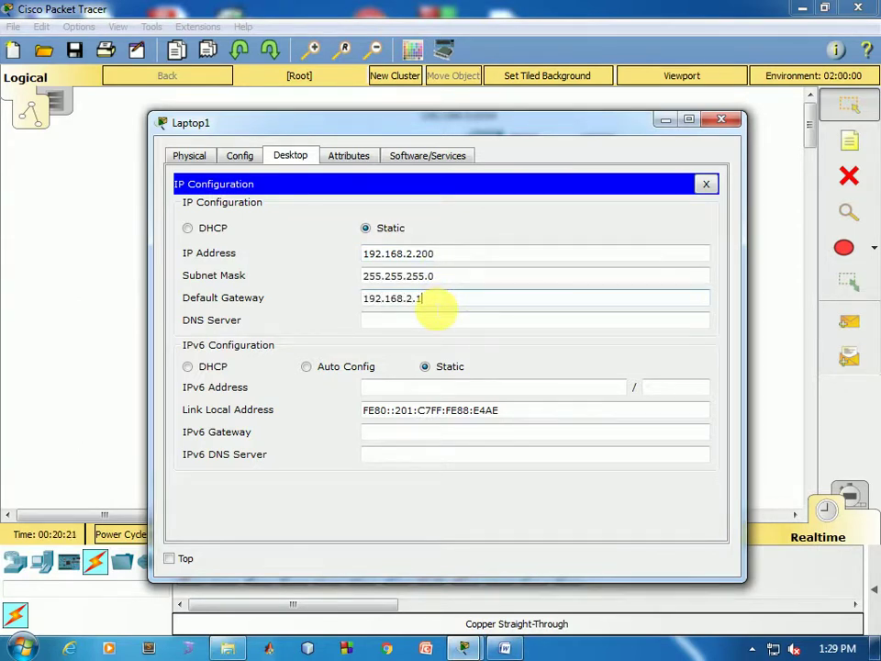
left_click(708, 128)
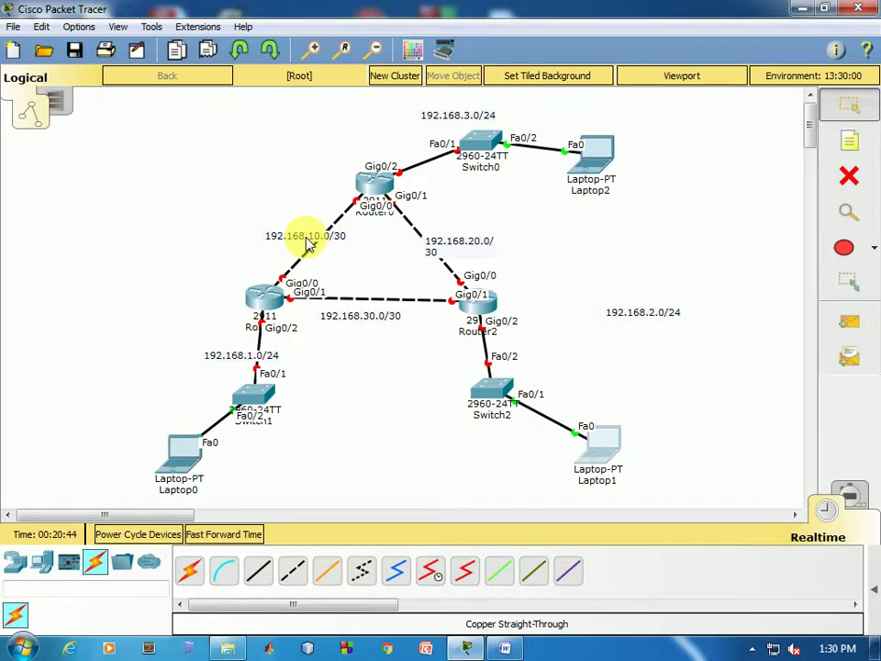
Turn on Router0's GigabitEthernet0/0, GigabitEthernet0/1 and GigabitEthernet0/2 ports and close its settings
left_click(385, 183)
left_click(303, 157)
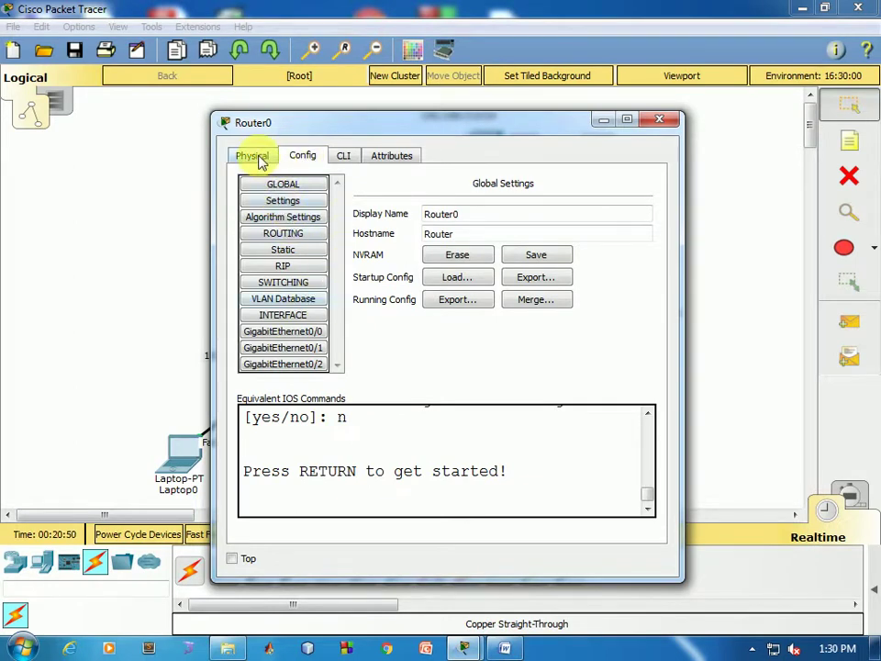
left_click(261, 162)
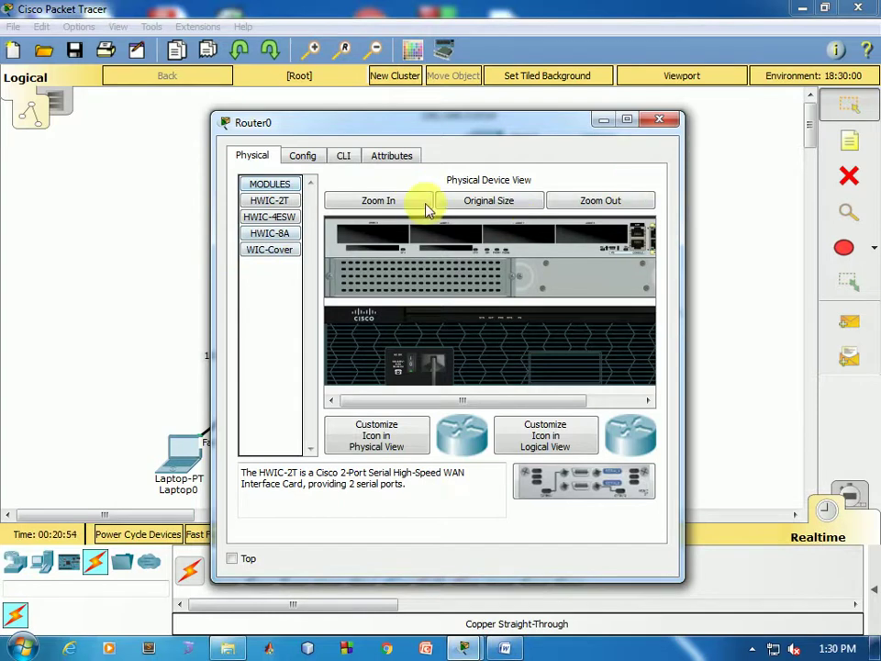
left_click(308, 164)
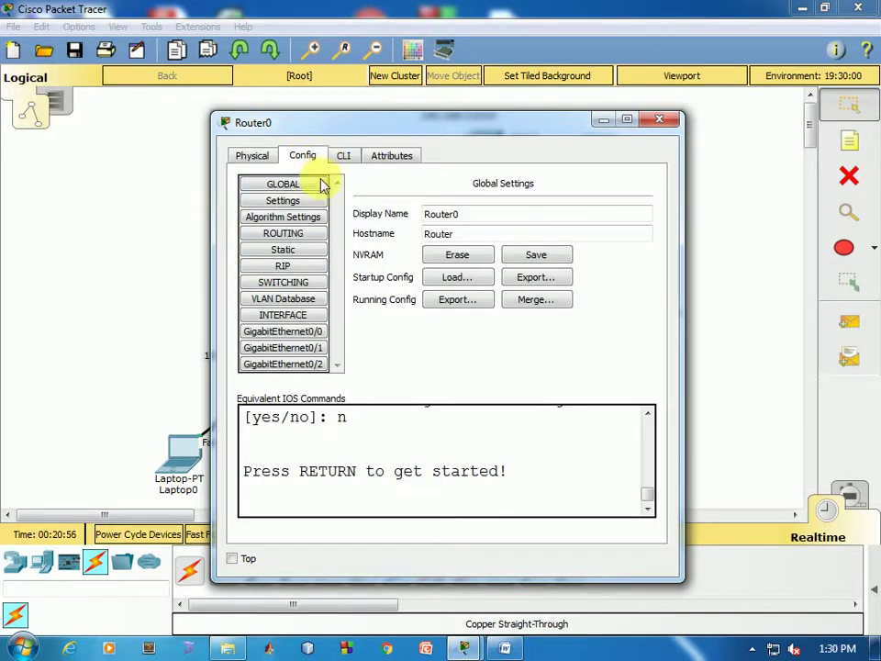
left_click(303, 332)
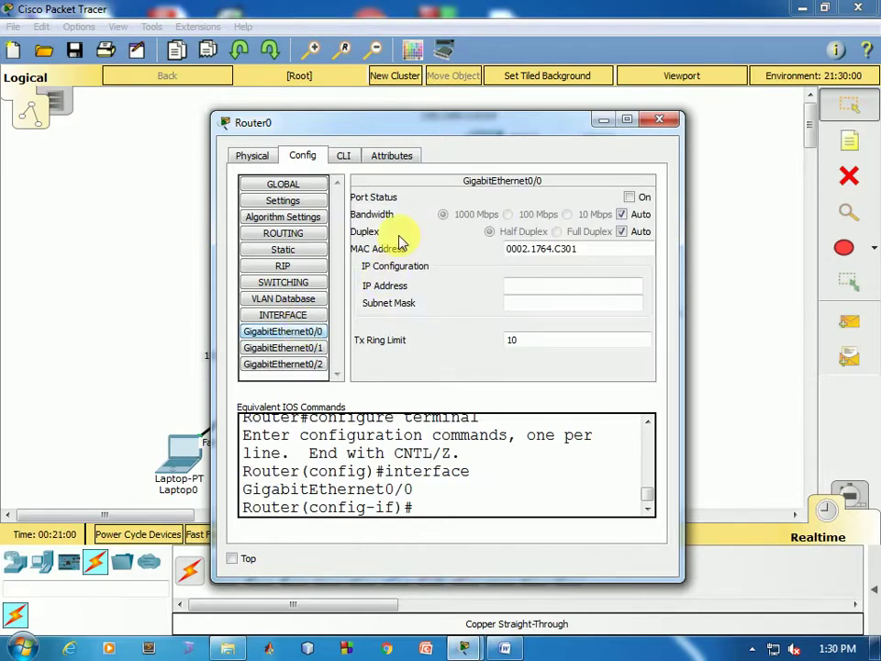
left_click(630, 197)
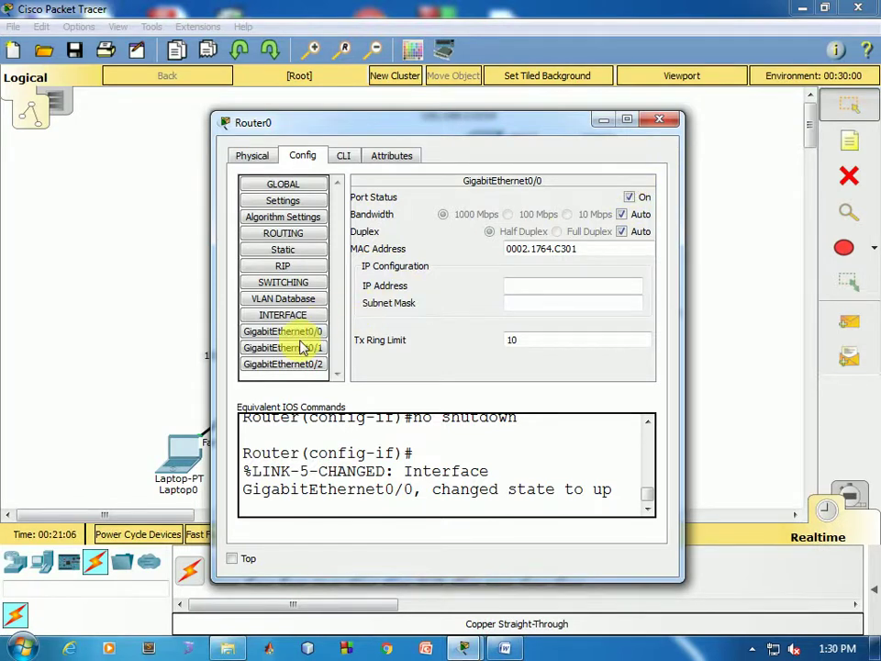
left_click(249, 348)
left_click(630, 197)
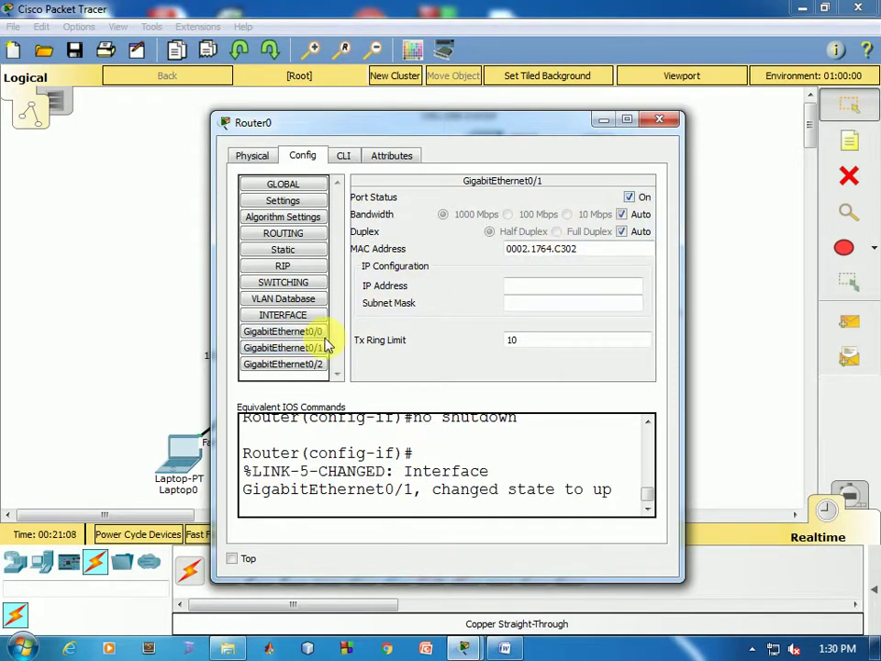
left_click(307, 364)
left_click(629, 198)
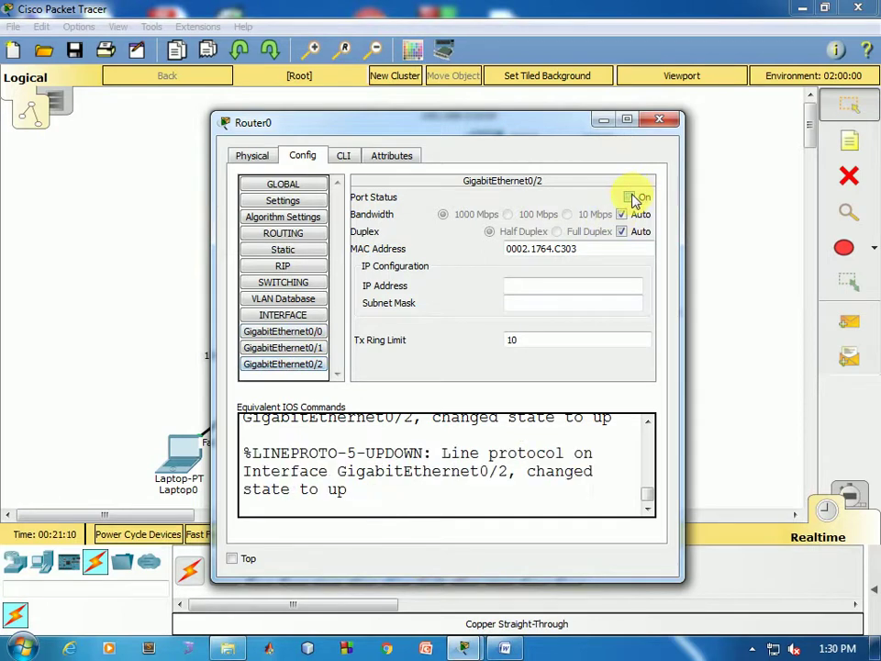
left_click(659, 120)
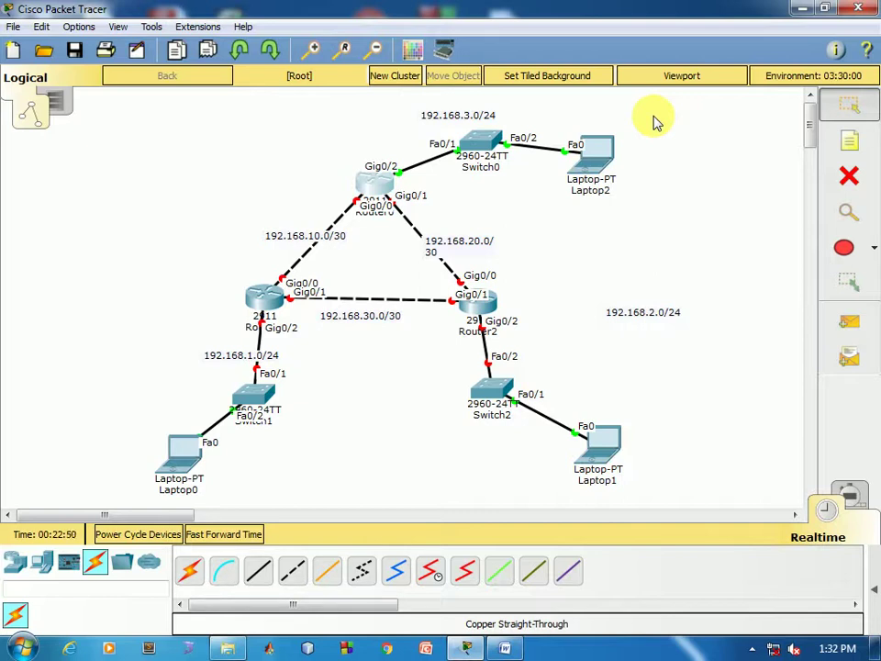
Turn on Router1's GigabitEthernet0/0, GigabitEthernet0/1 and GigabitEthernet0/2 ports and close its settings
left_click(263, 298)
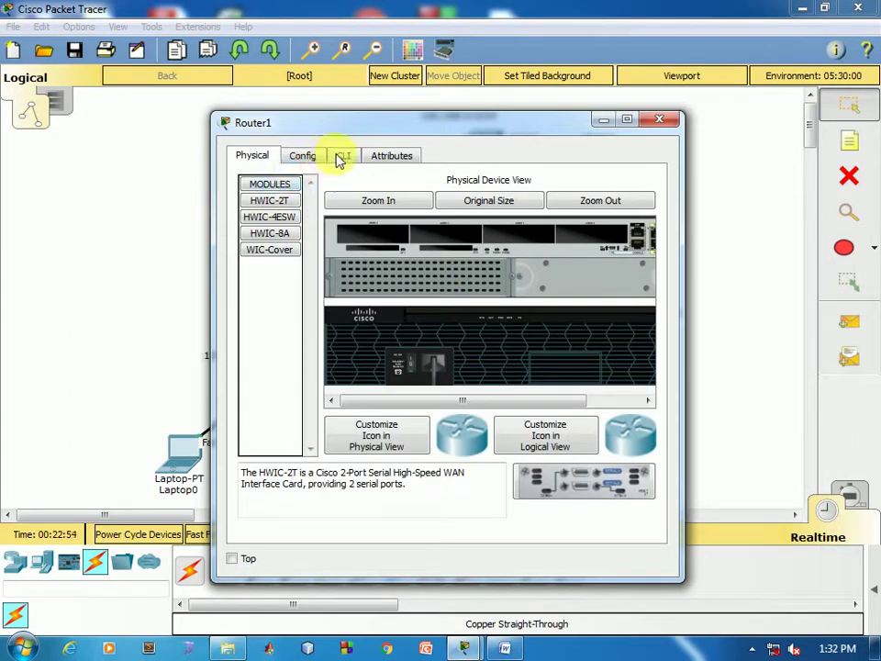
left_click(311, 160)
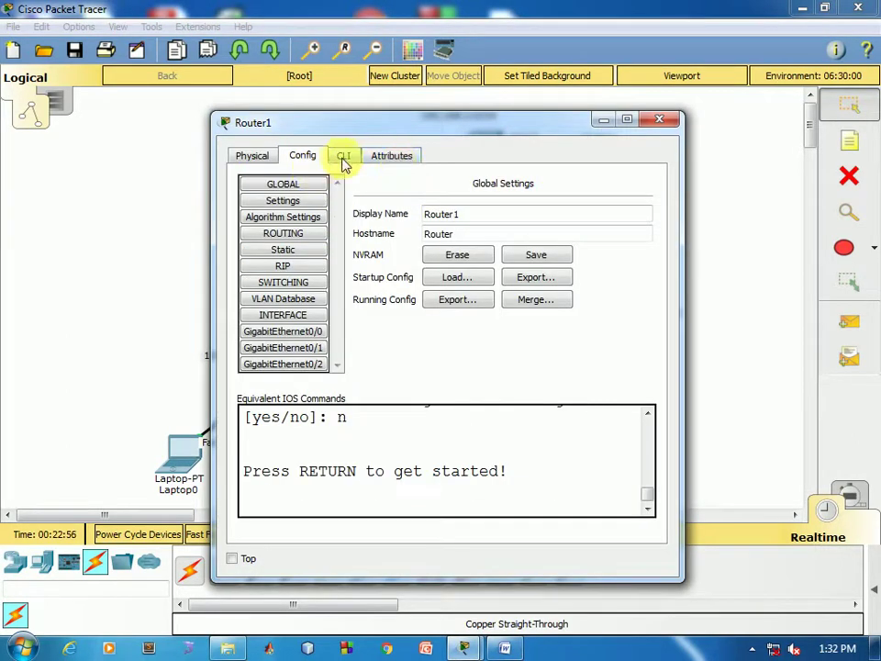
left_click(257, 160)
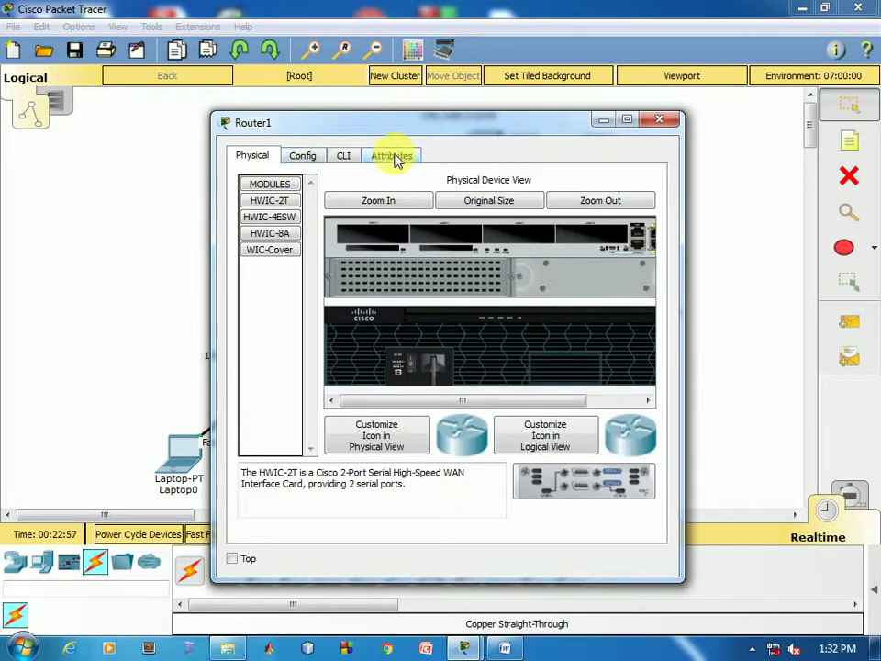
left_click(302, 159)
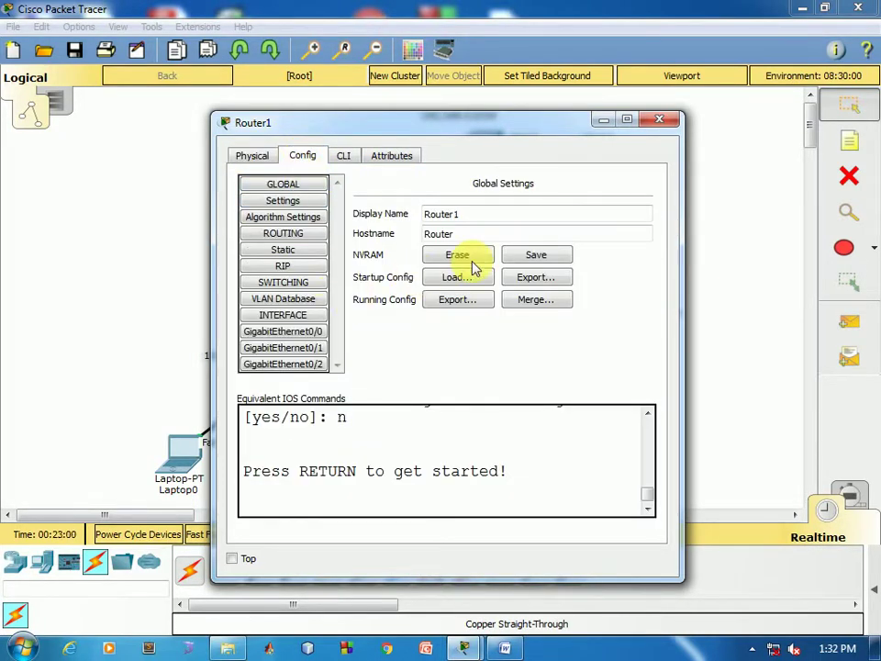
left_click(314, 331)
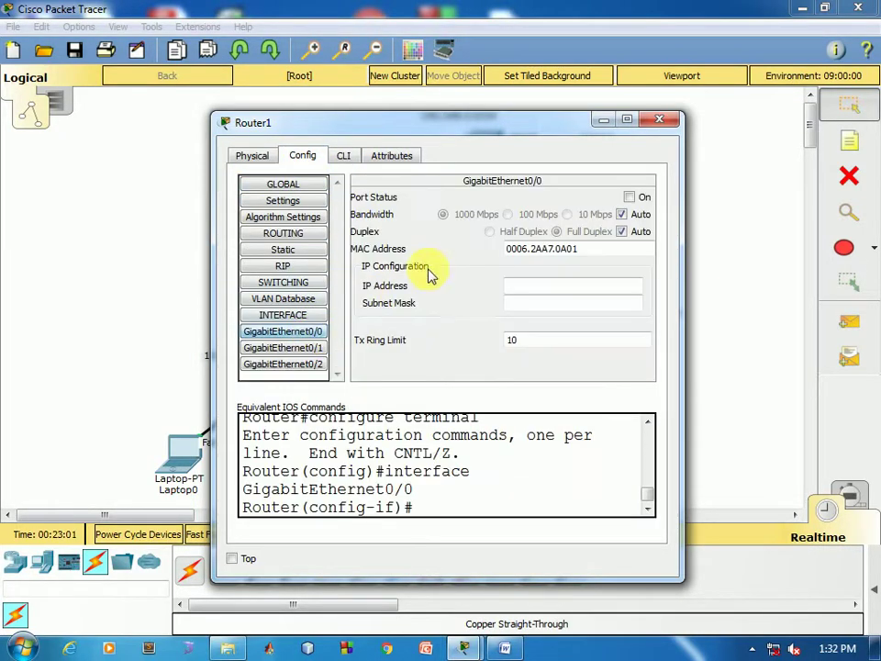
left_click(629, 196)
left_click(319, 347)
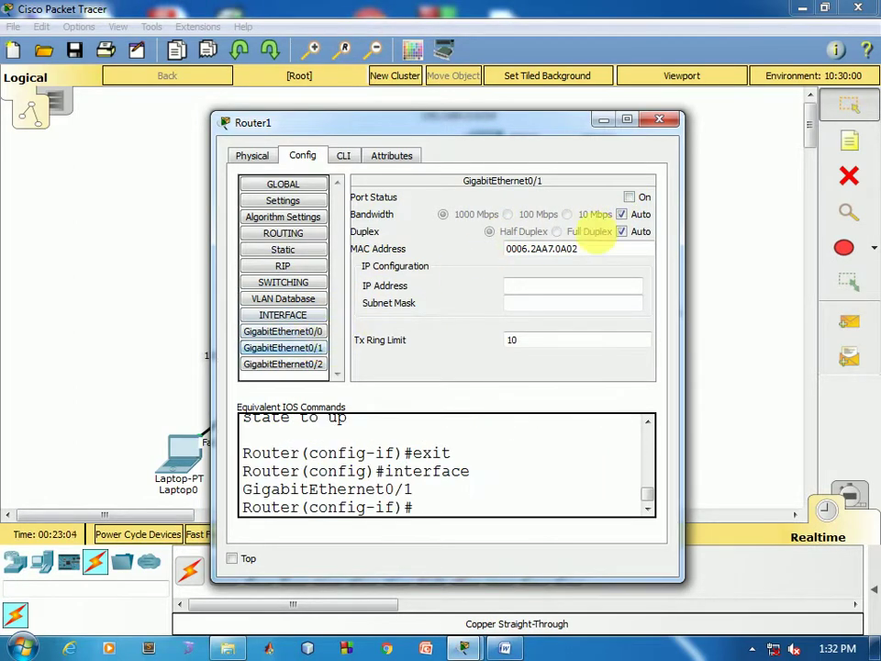
left_click(628, 196)
left_click(319, 365)
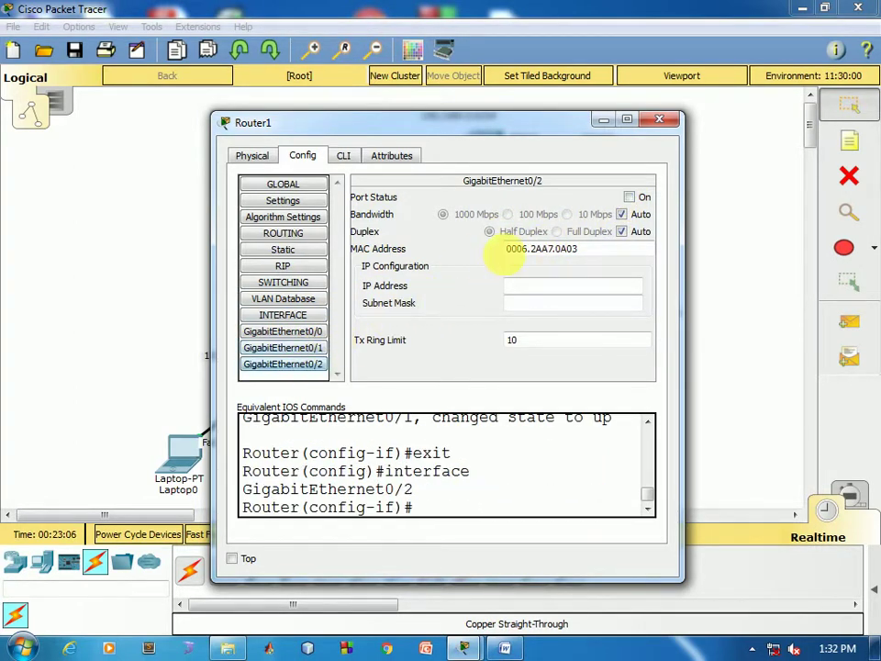
left_click(630, 197)
left_click(658, 120)
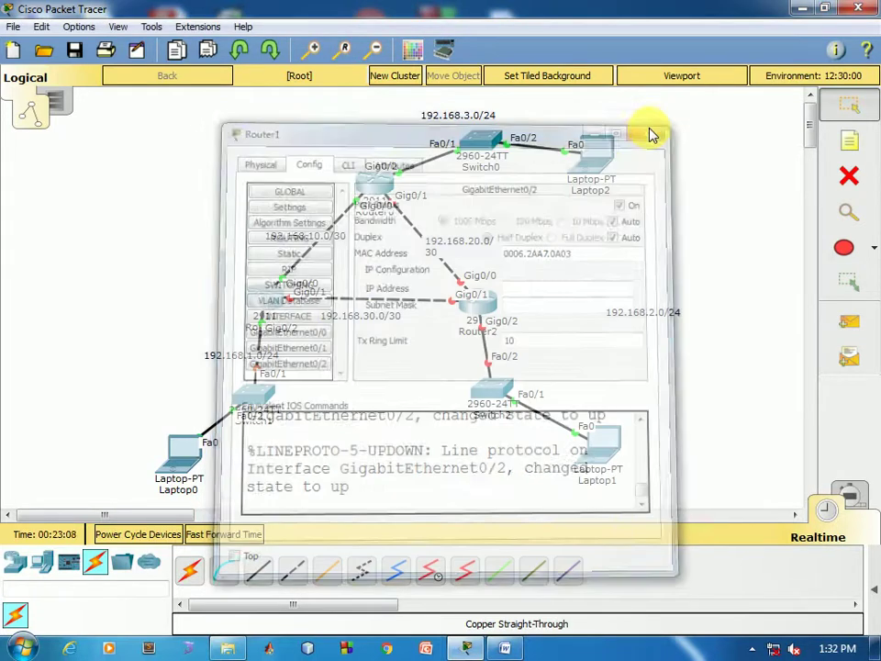
Turn on Router2's GigabitEthernet0/0, GigabitEthernet0/1 and GigabitEthernet0/2 ports and close its settings
left_click(475, 314)
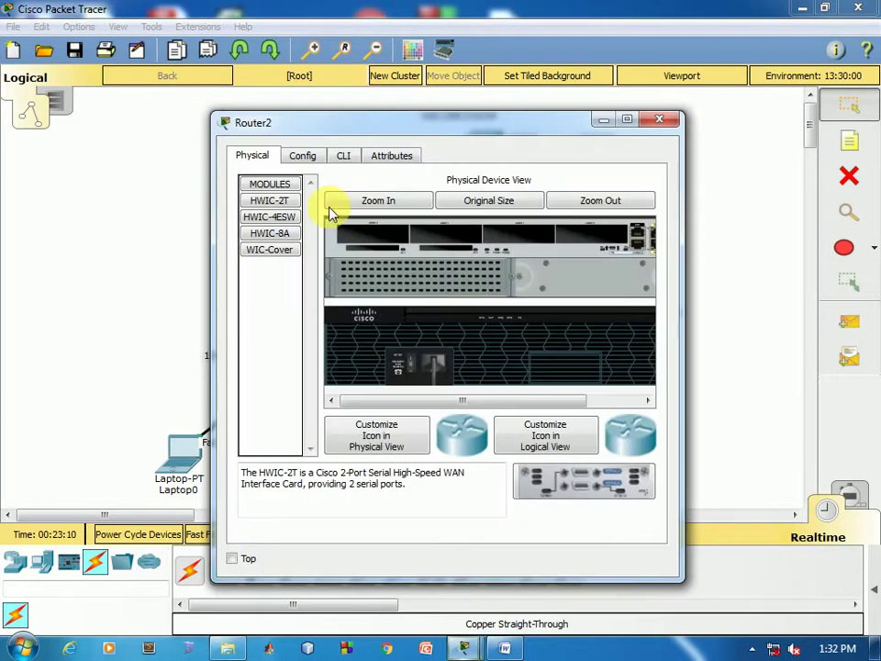
left_click(303, 156)
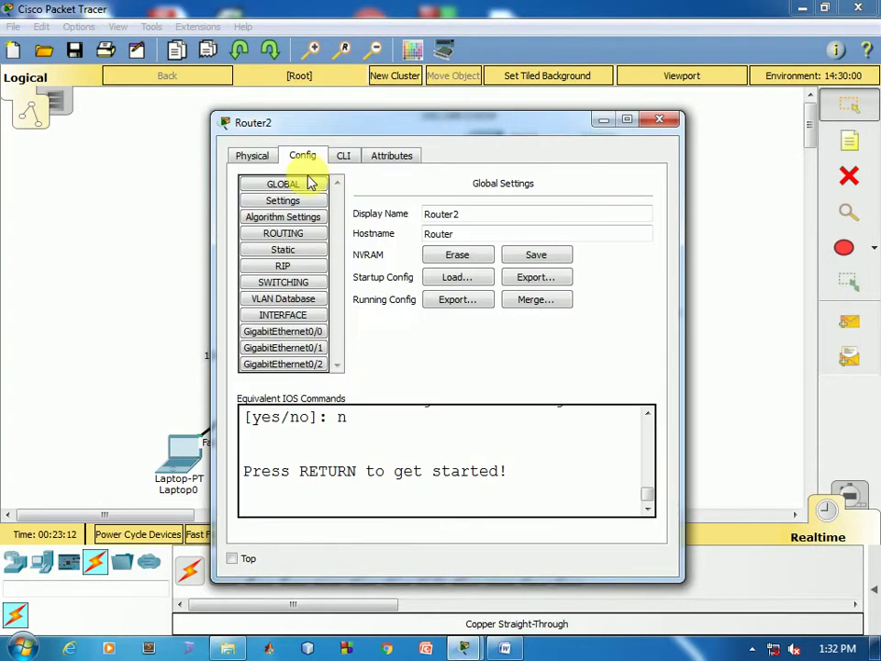
left_click(317, 334)
left_click(630, 198)
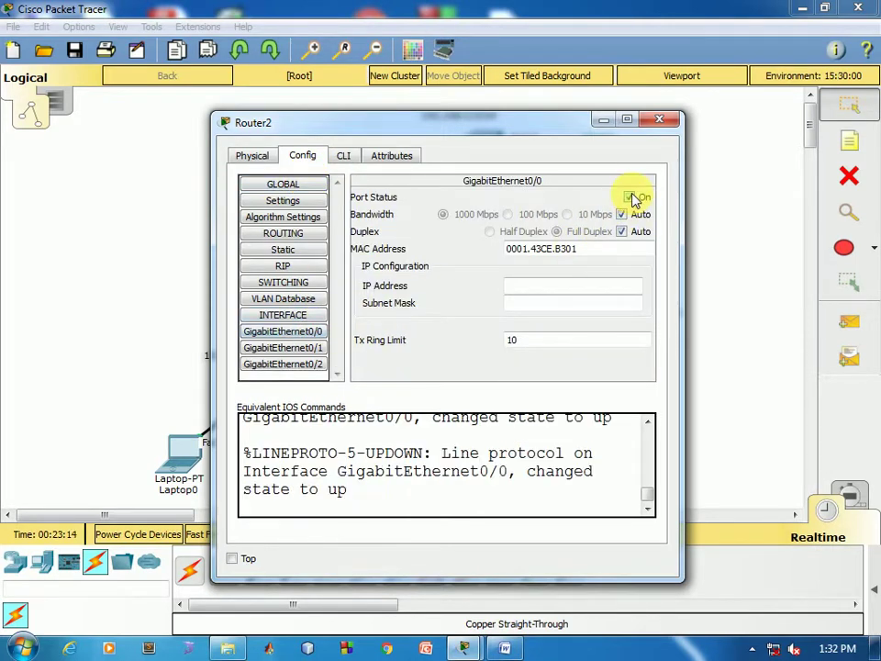
left_click(317, 347)
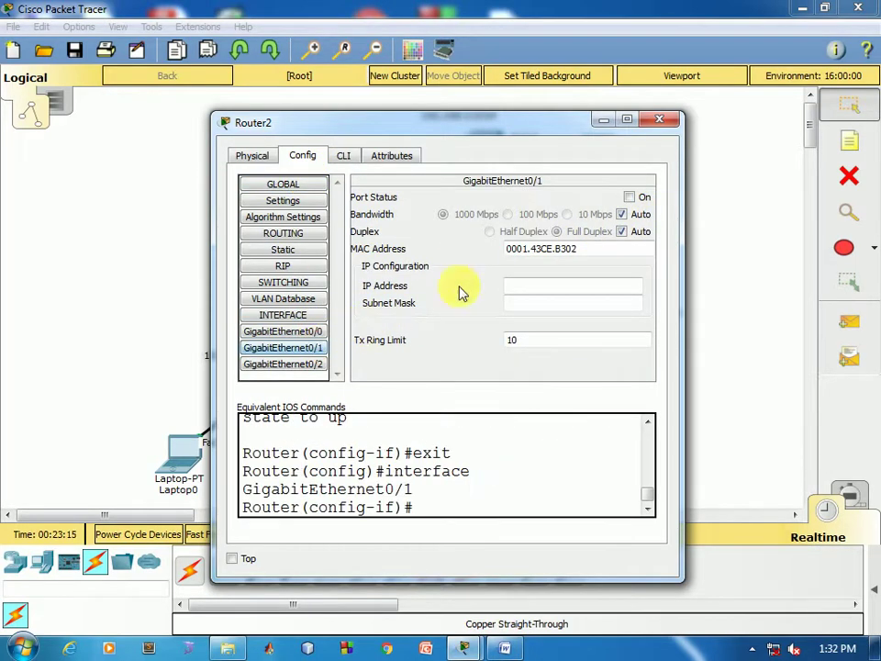
left_click(630, 197)
left_click(316, 365)
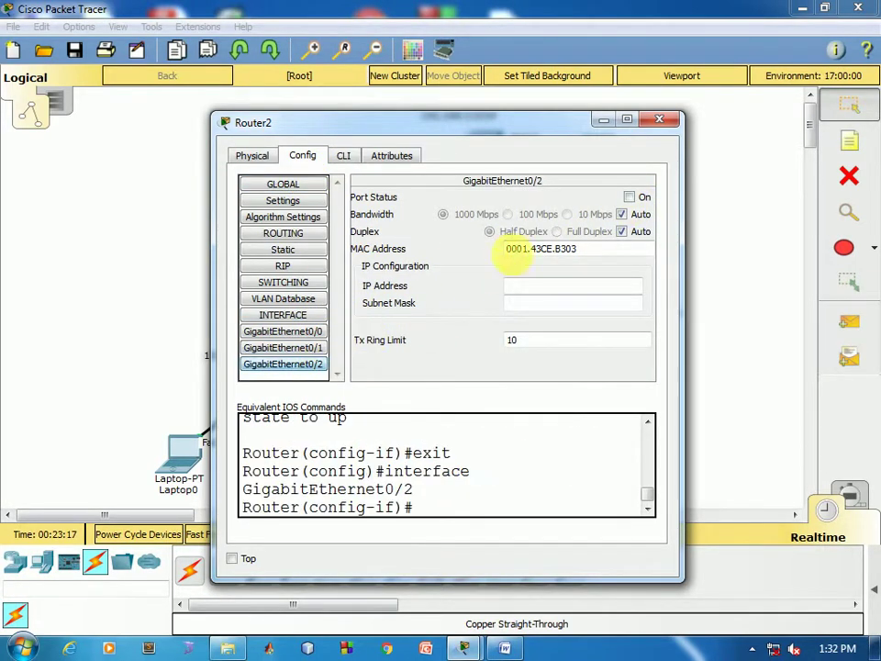
left_click(630, 198)
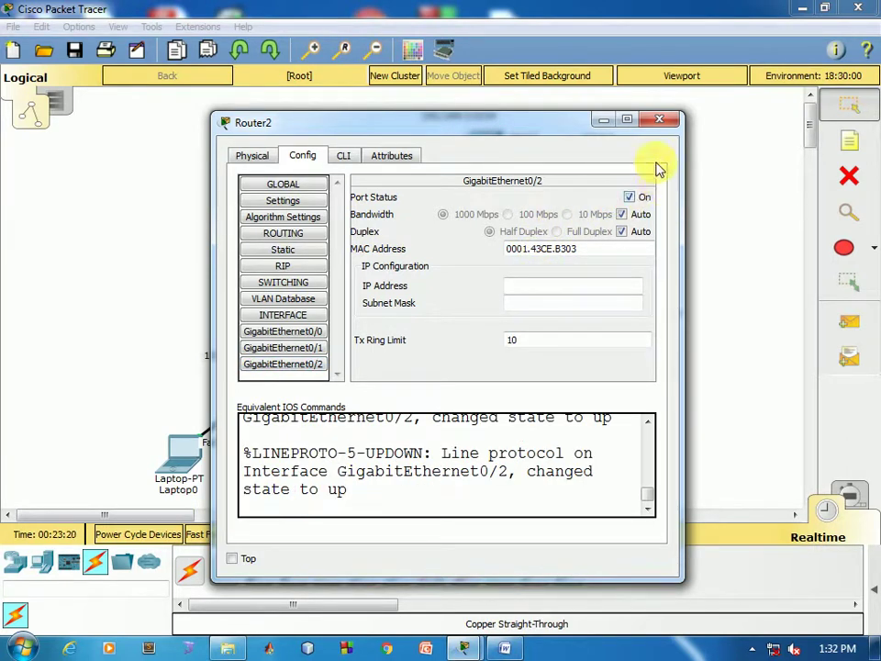
left_click(661, 124)
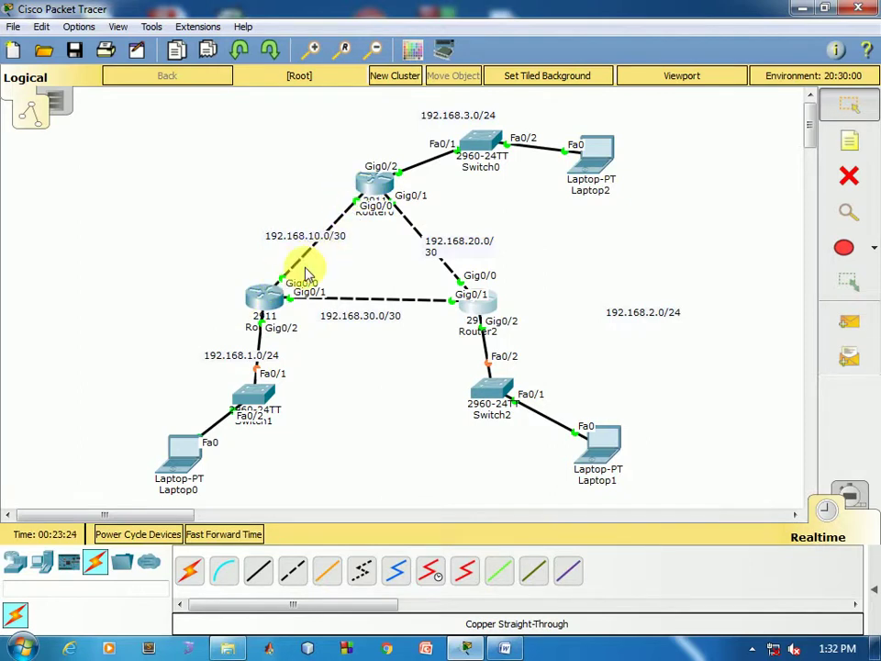
Give Router0's GigabitEthernet0/0 interface the IP address 192.168.10.1 and the subnet mask 255.255.255.0
left_click(374, 188)
left_click(344, 156)
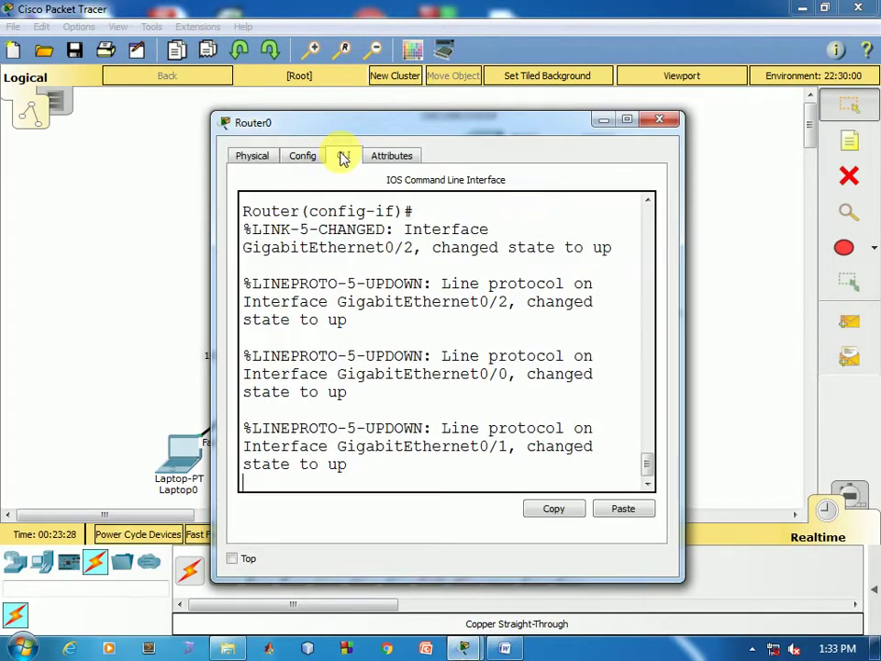
left_click(303, 155)
left_click(285, 332)
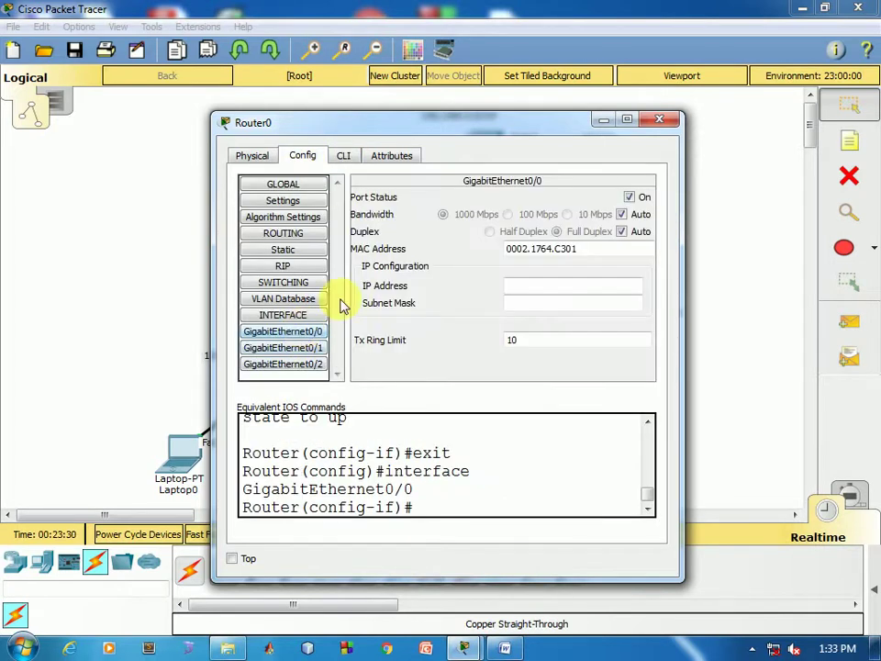
left_click_drag(448, 127, 511, 356)
left_click(631, 508)
left_click(373, 174)
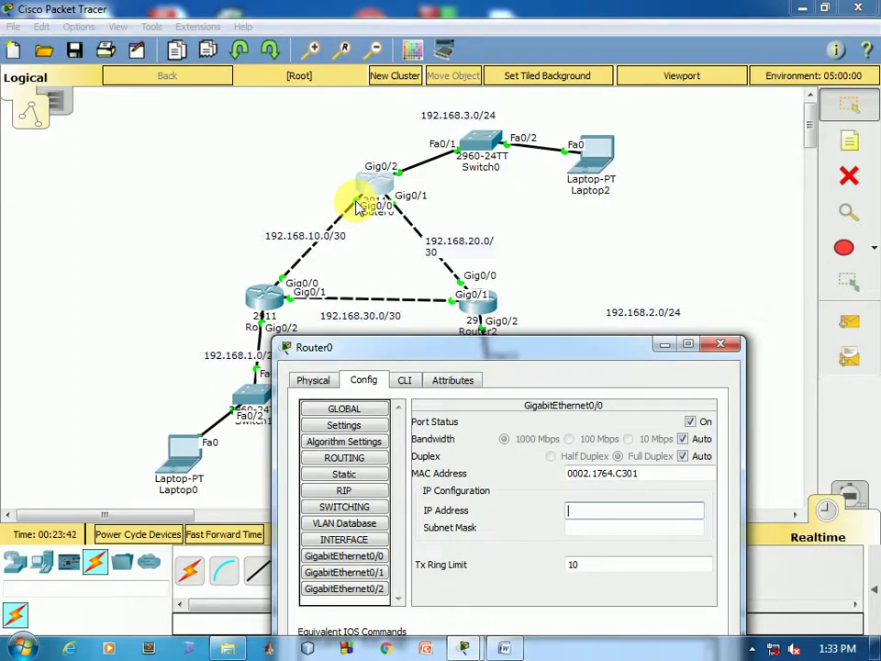
type("19")
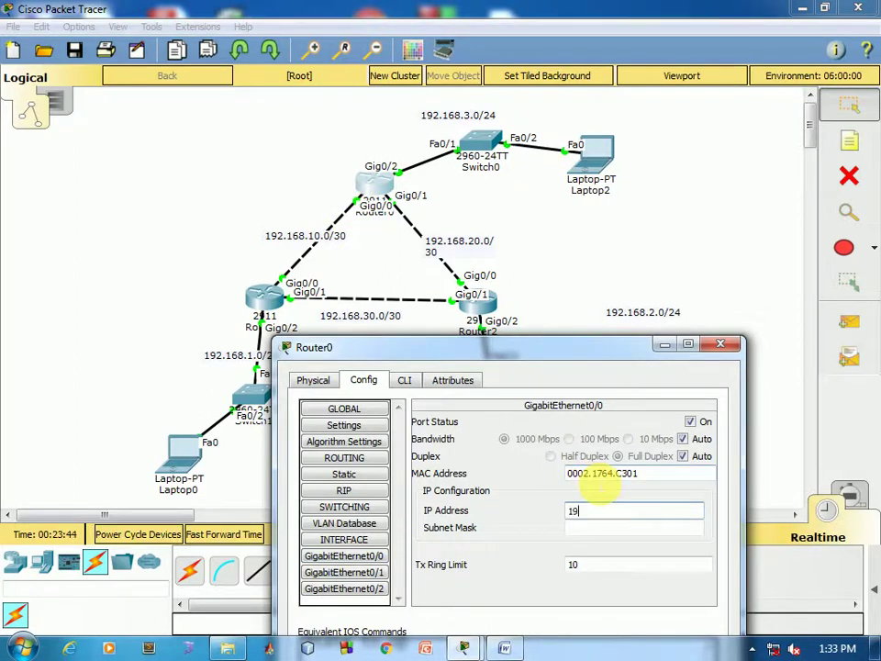
type("2.168.10.")
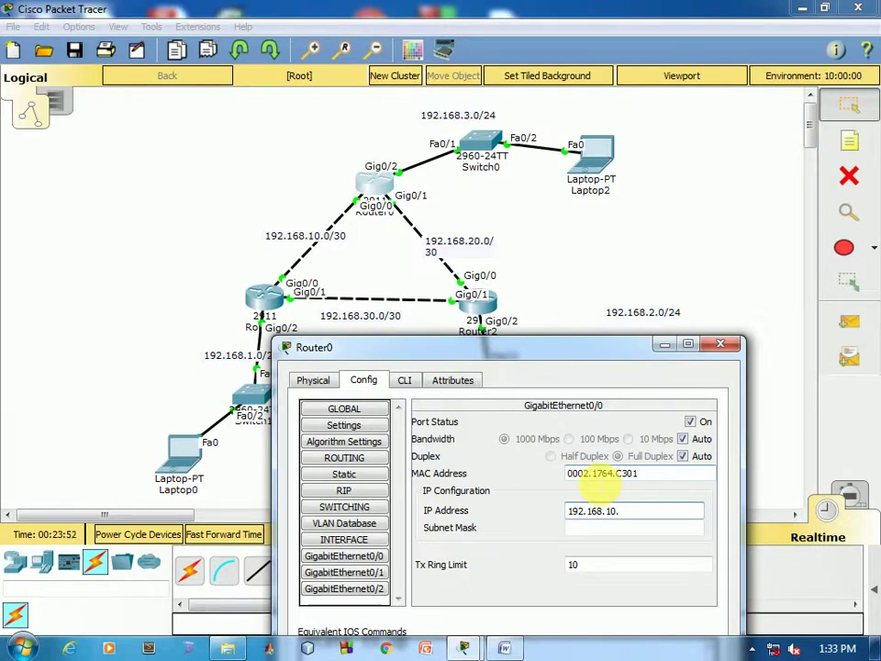
type("1")
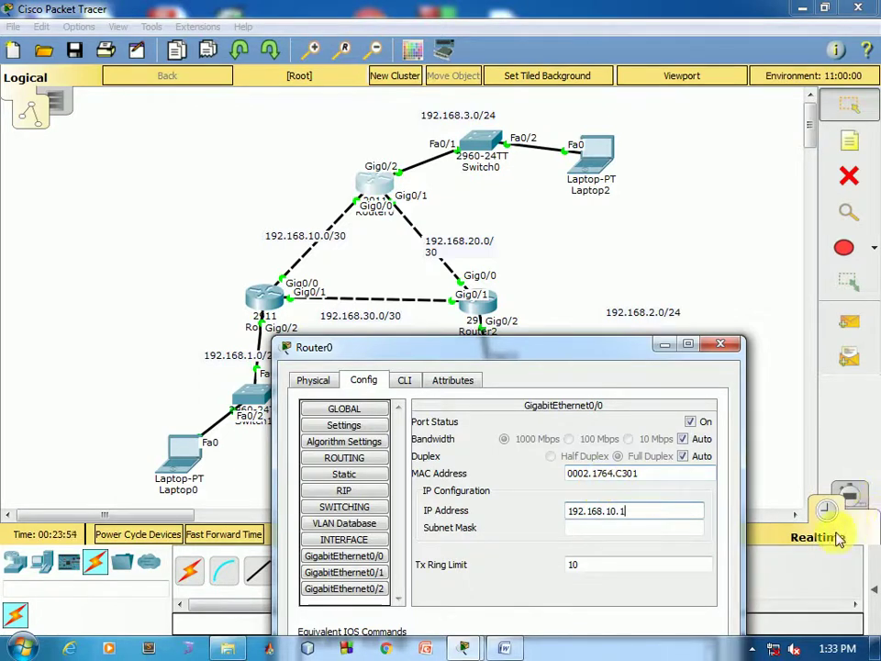
left_click(649, 531)
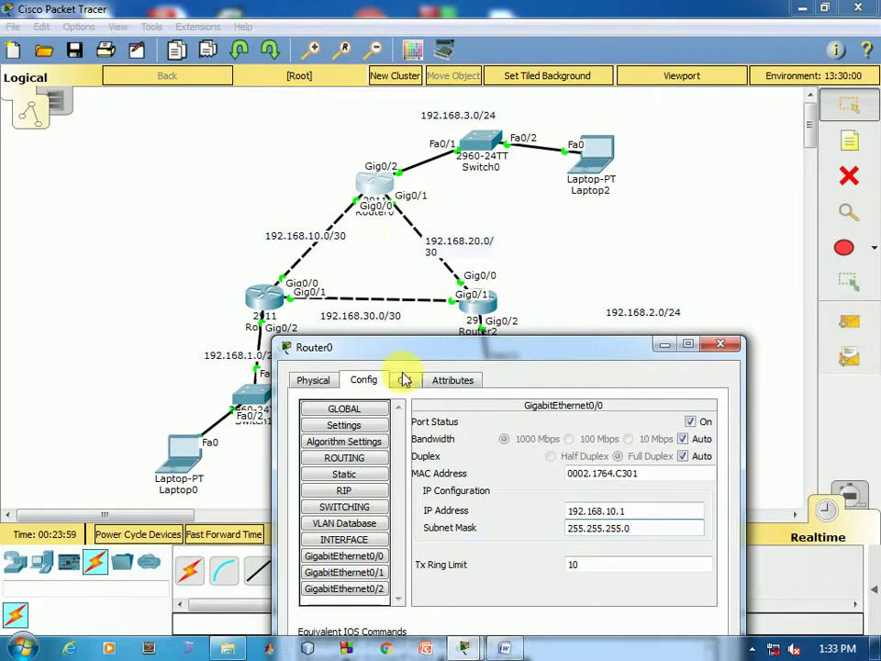
Give Router0's GigabitEthernet0/1 interface the IP address 192.168.20.1 and the subnet mask 255.255.255.0
left_click(344, 572)
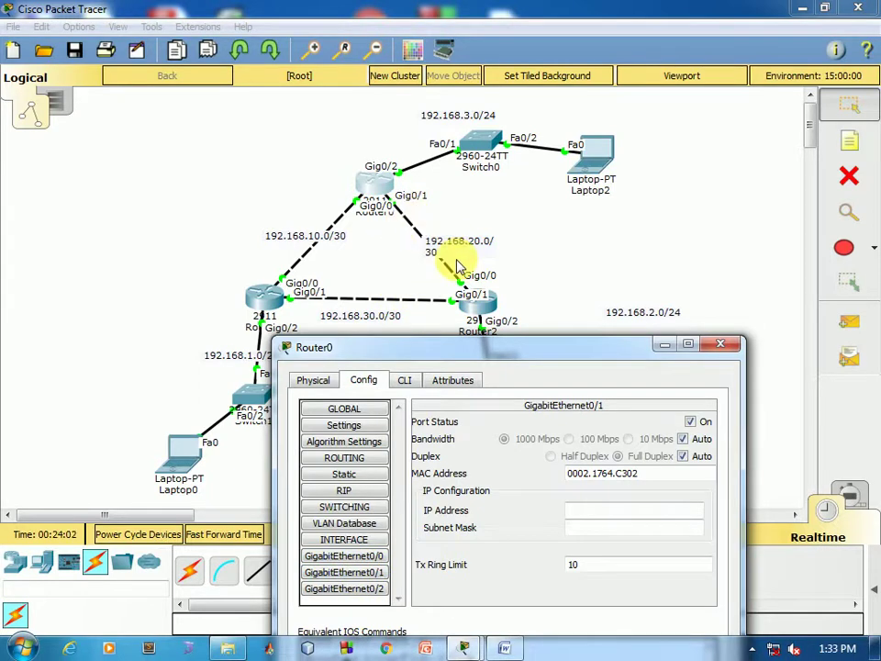
left_click(621, 509)
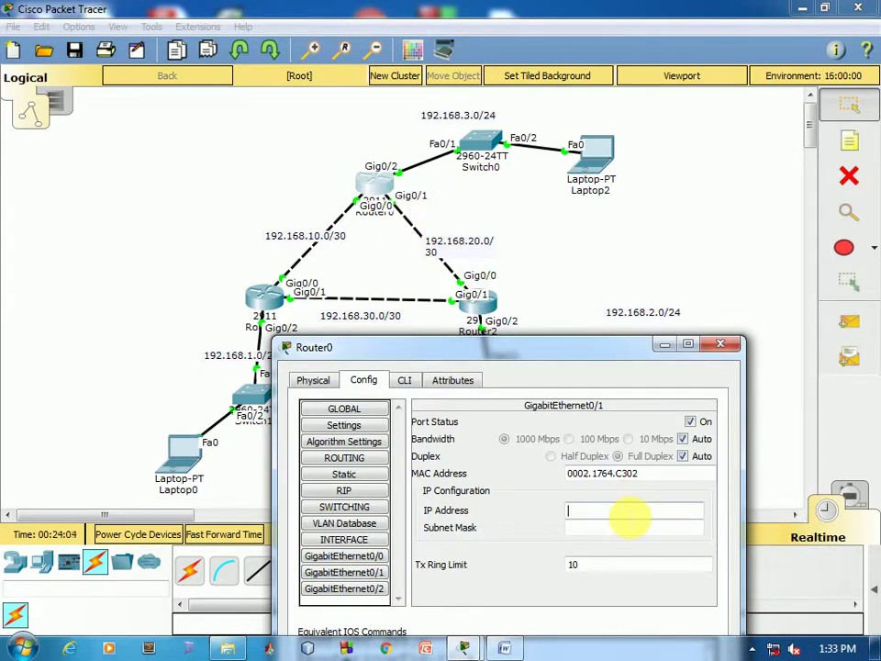
type("192.168.20.1")
left_click(640, 526)
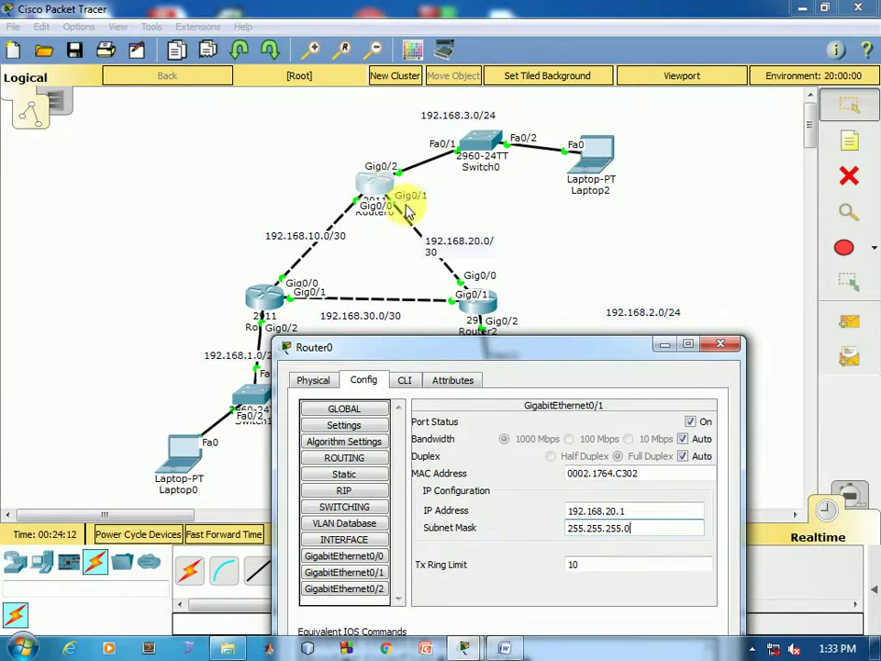
Give Router0's GigabitEthernet0/2 interface the IP address 192.168.3.1 with subnet mask 255.255.255.0, and close the router's settings
left_click(344, 589)
left_click(600, 511)
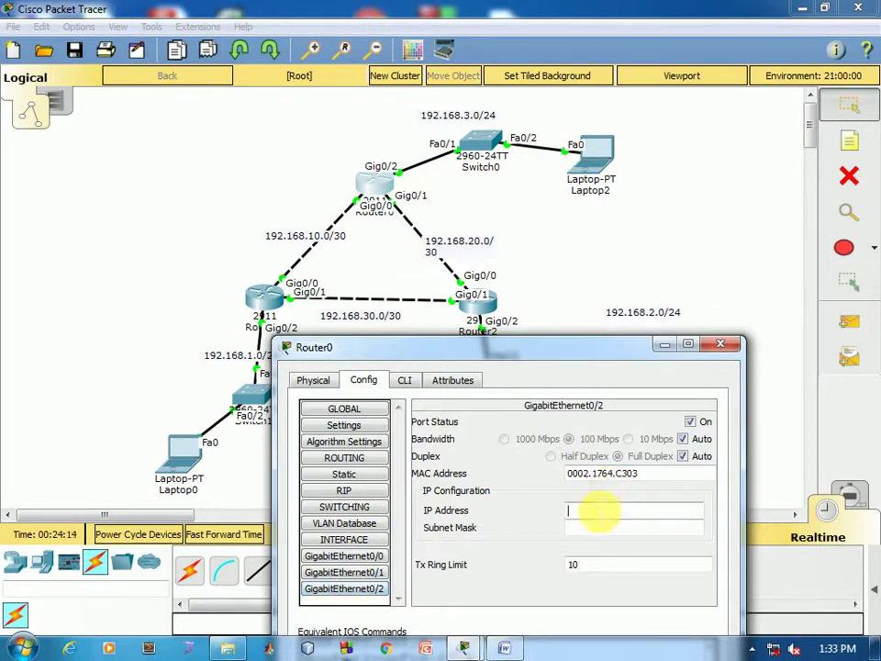
type("192.168.3.1")
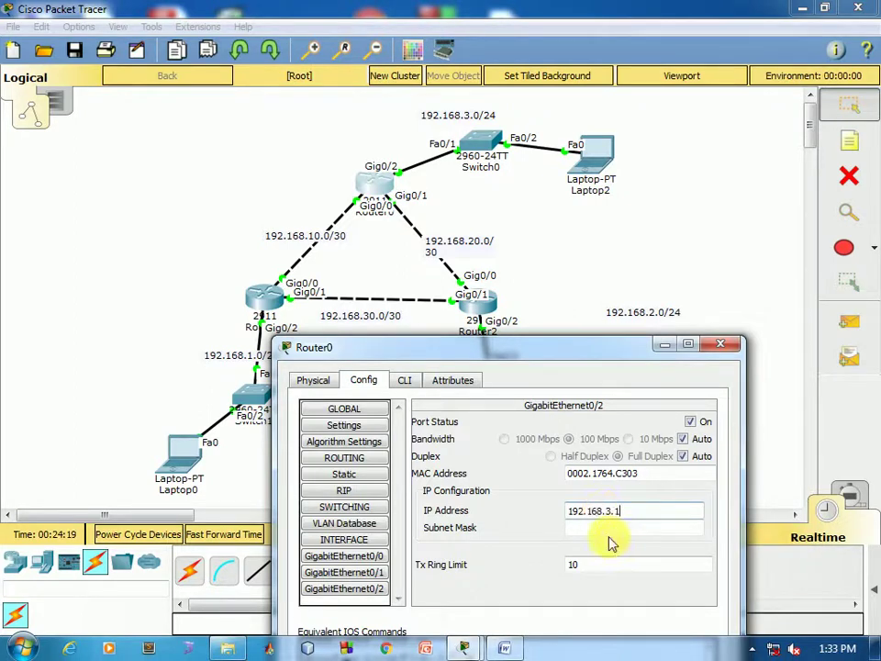
left_click(611, 529)
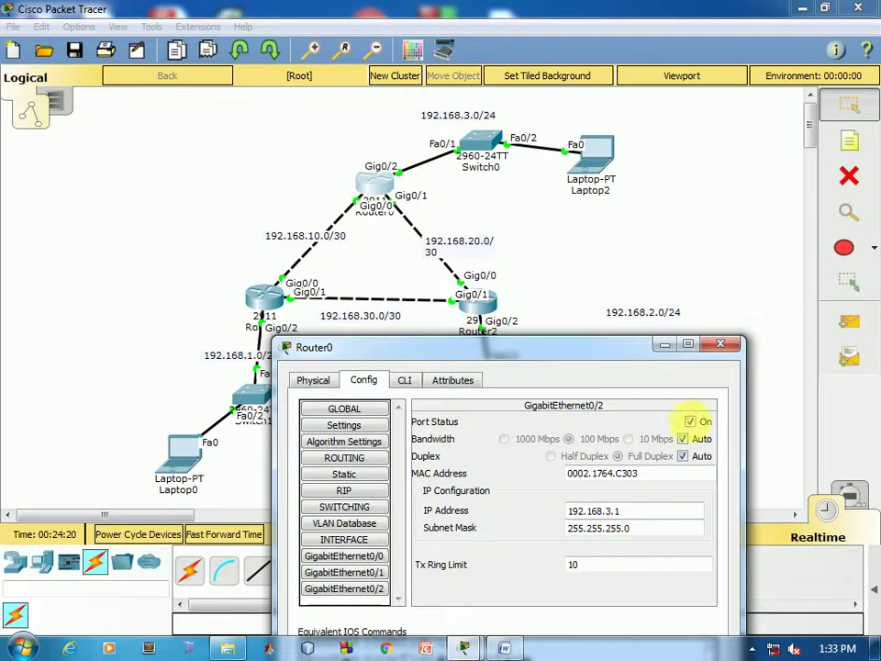
left_click(717, 346)
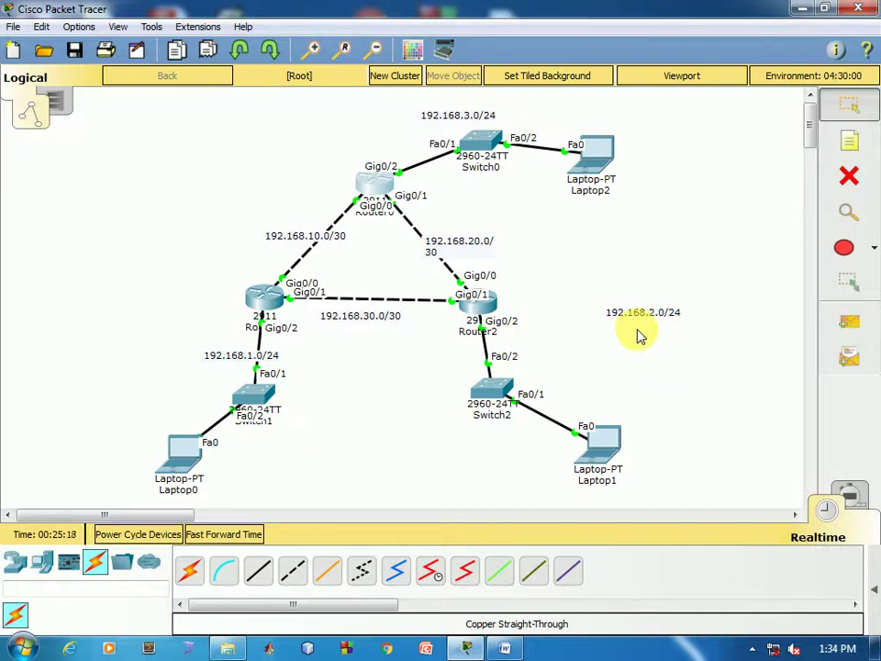
Move the 192.168.2.0/24 network label next to the link between Switch2 and Laptop1
left_click_drag(650, 321, 605, 399)
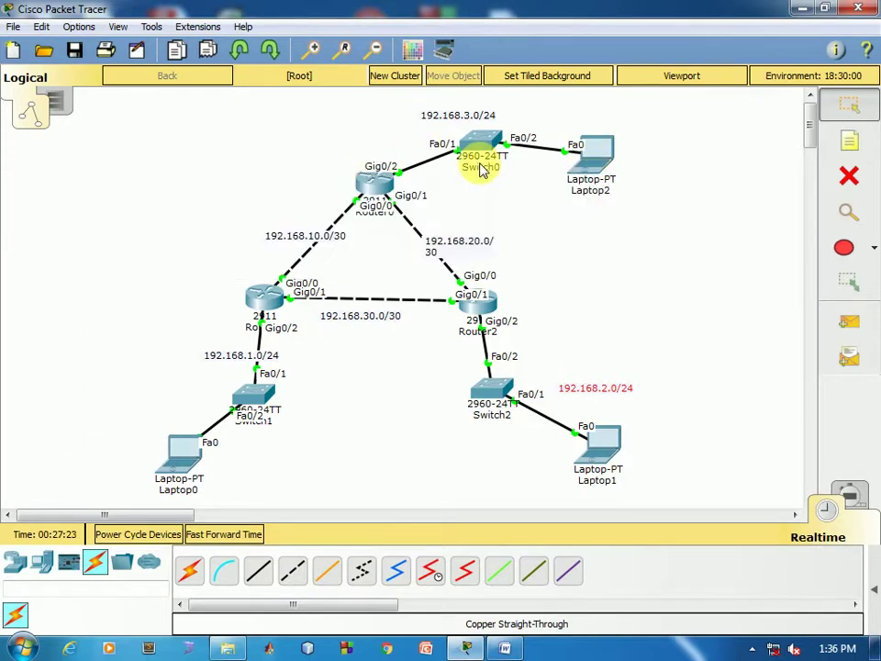
Give Router1's GigabitEthernet0/0 interface the IP address 192.168.10.2 with subnet mask 255.255.255.0, and close the router's settings
left_click(268, 294)
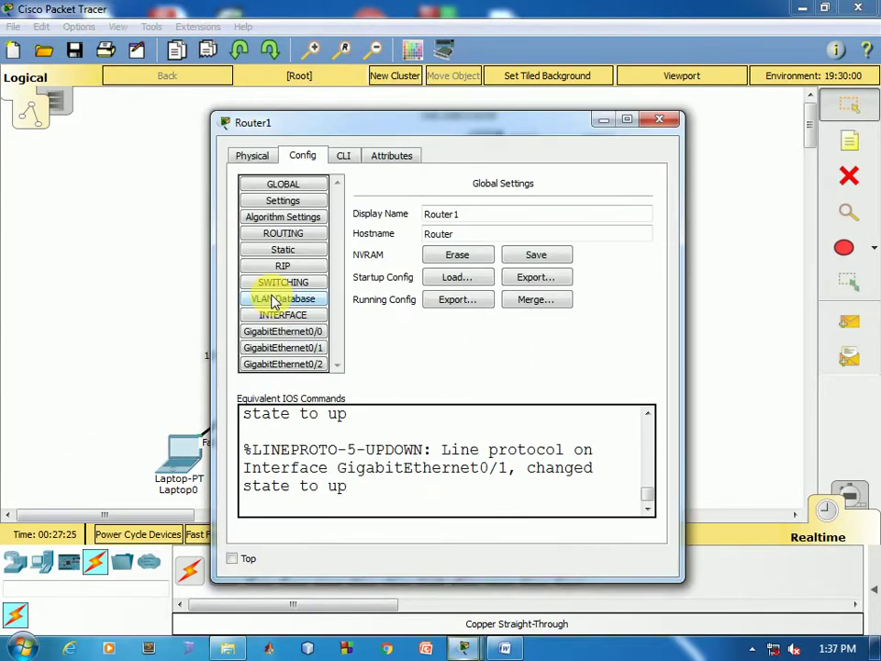
left_click(312, 336)
left_click(536, 288)
type("192.16")
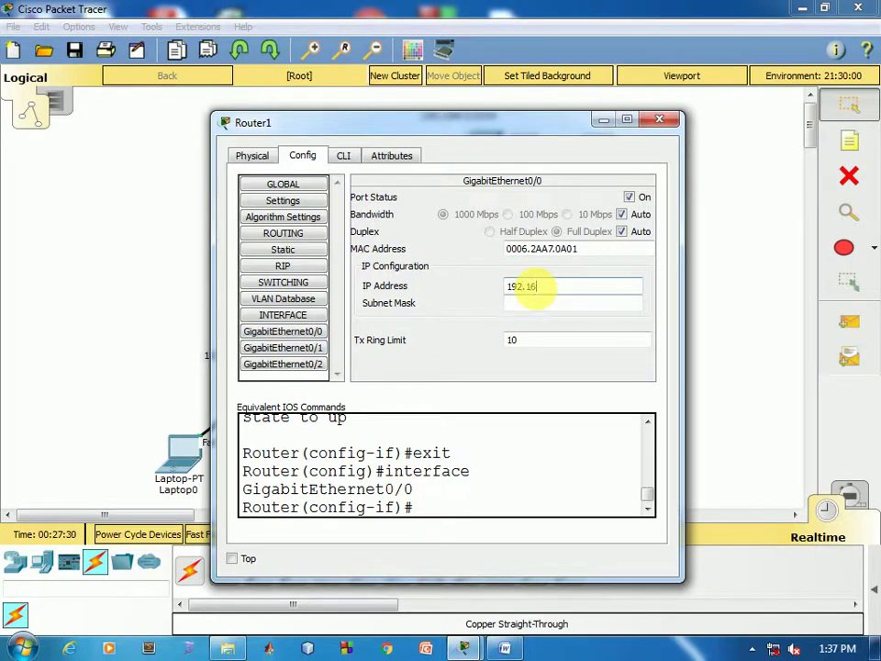
type("8.10.2")
left_click(627, 303)
left_click(667, 125)
Change the subnet mask of Router1's GigabitEthernet0/0 interface to 255.255.255.252 and close the router's settings
left_click(261, 303)
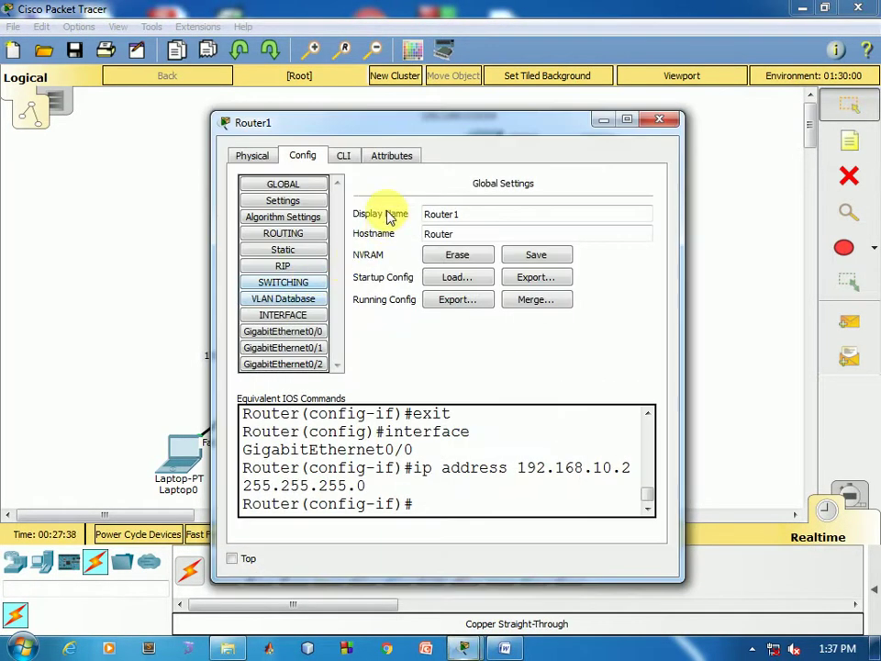
left_click(347, 156)
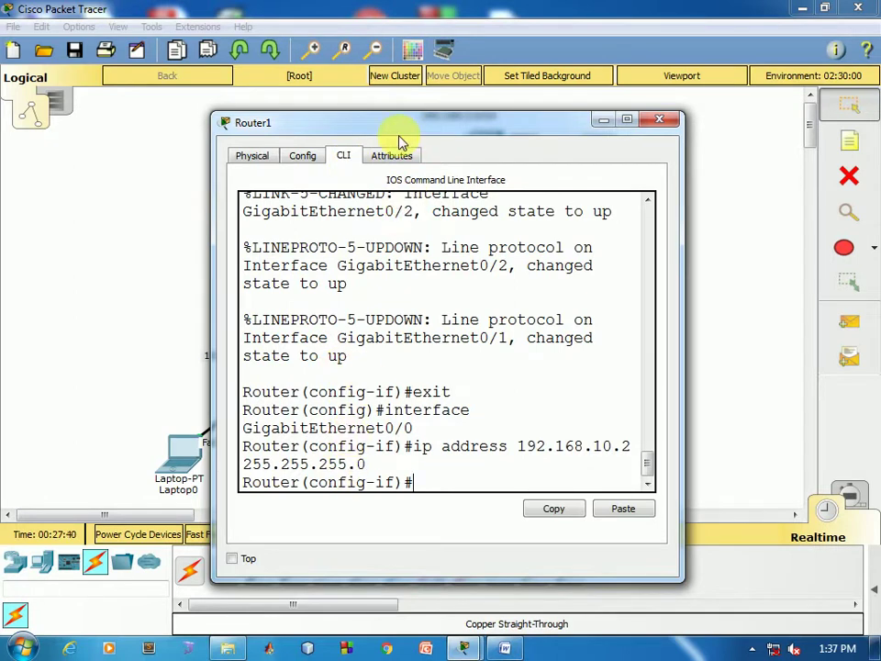
left_click(312, 156)
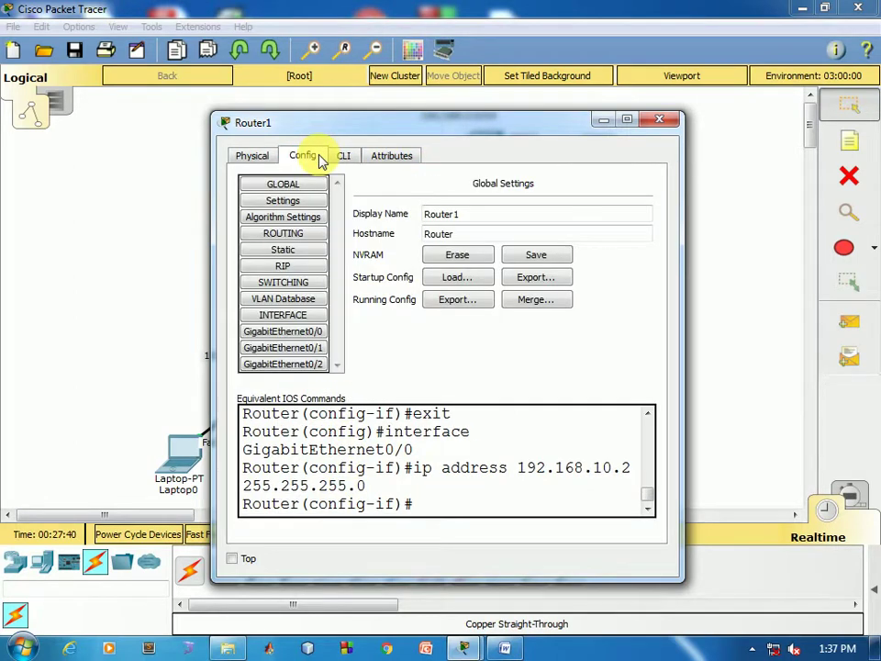
left_click(312, 348)
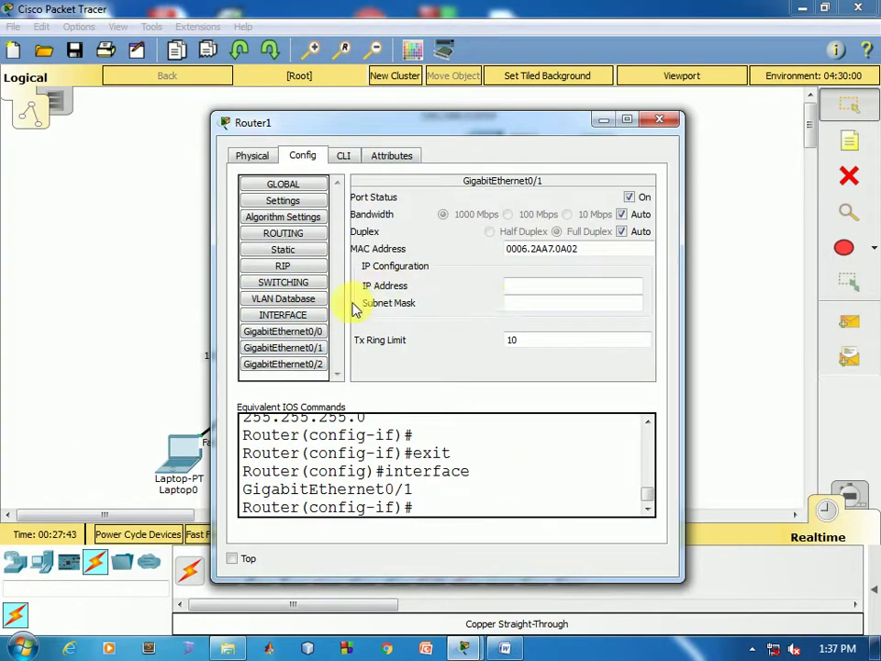
left_click(313, 331)
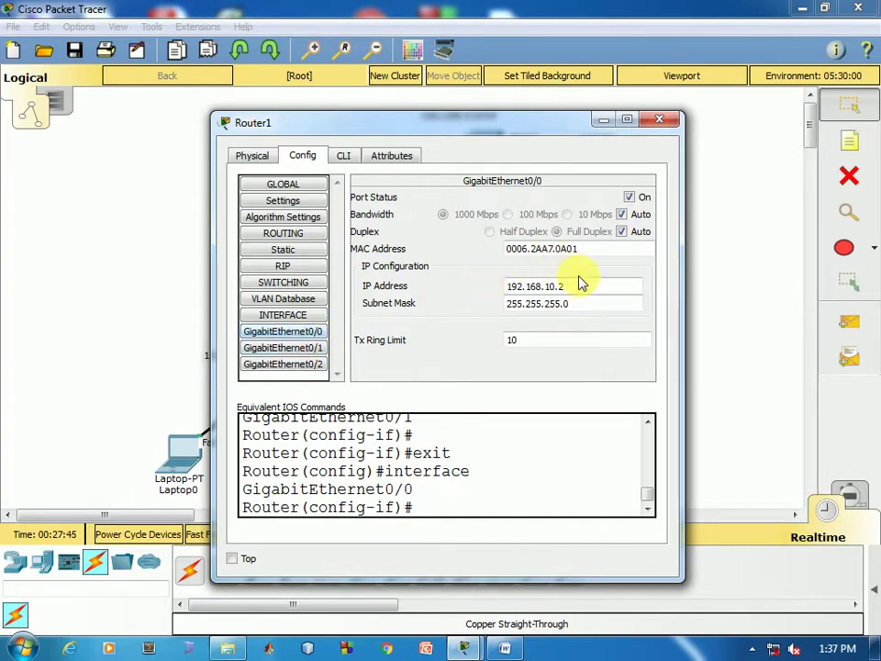
left_click_drag(564, 305, 587, 311)
key("BackSpace")
type("252")
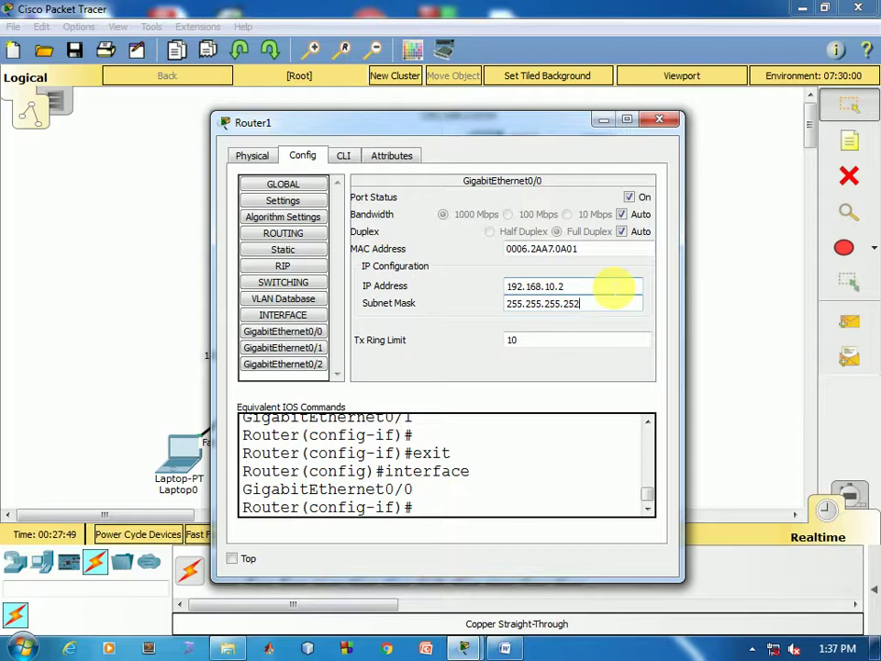
left_click(654, 126)
Change the subnet mask of Router0's GigabitEthernet0/0 interface to 255.255.255.252
left_click(370, 179)
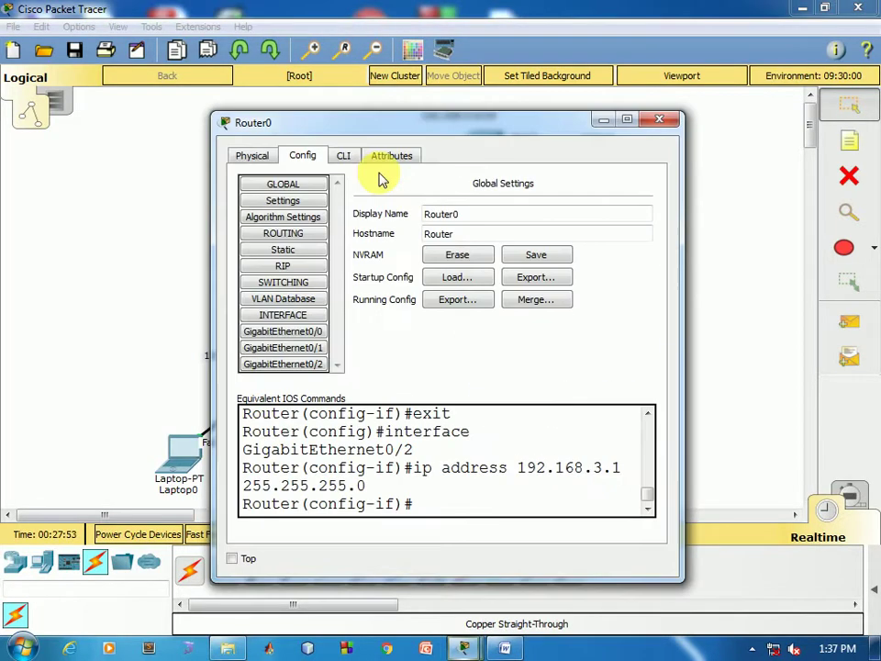
left_click(348, 159)
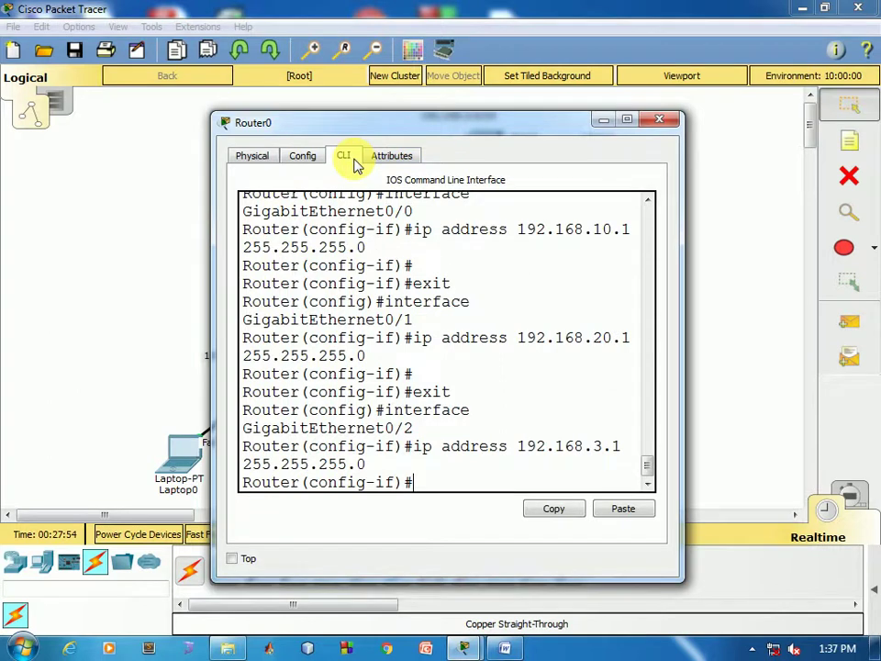
left_click(298, 158)
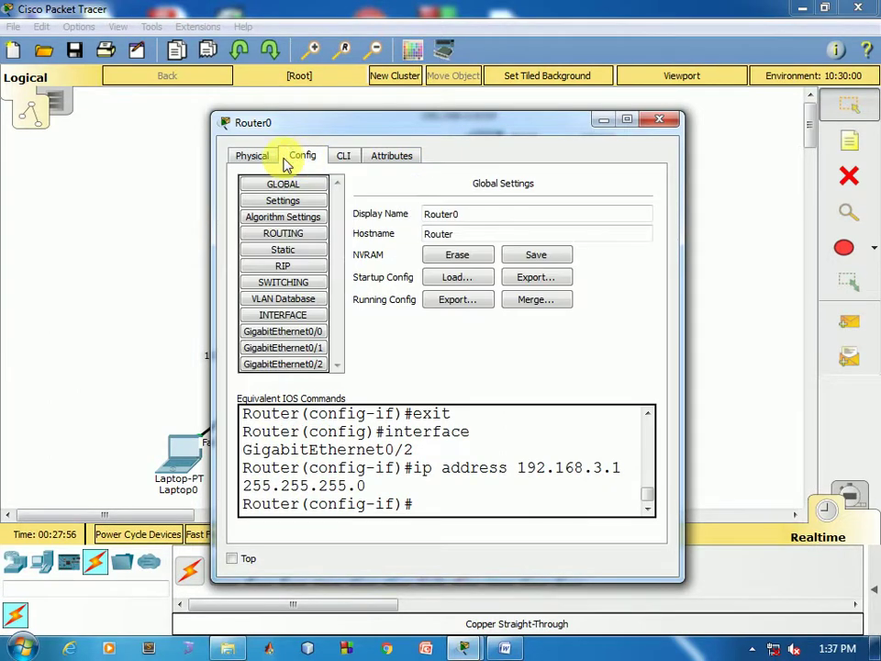
left_click(311, 335)
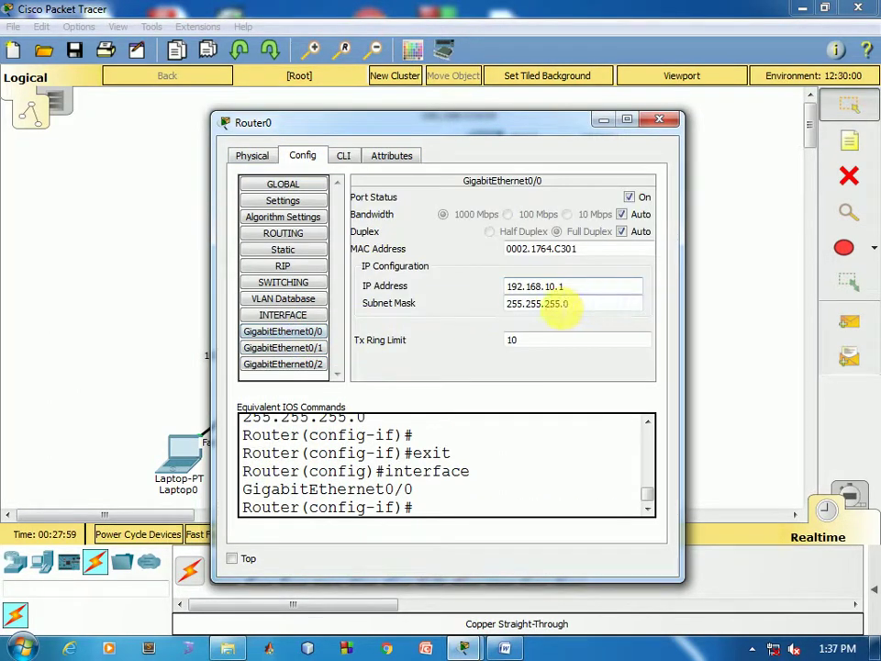
double_click(564, 304)
type("252")
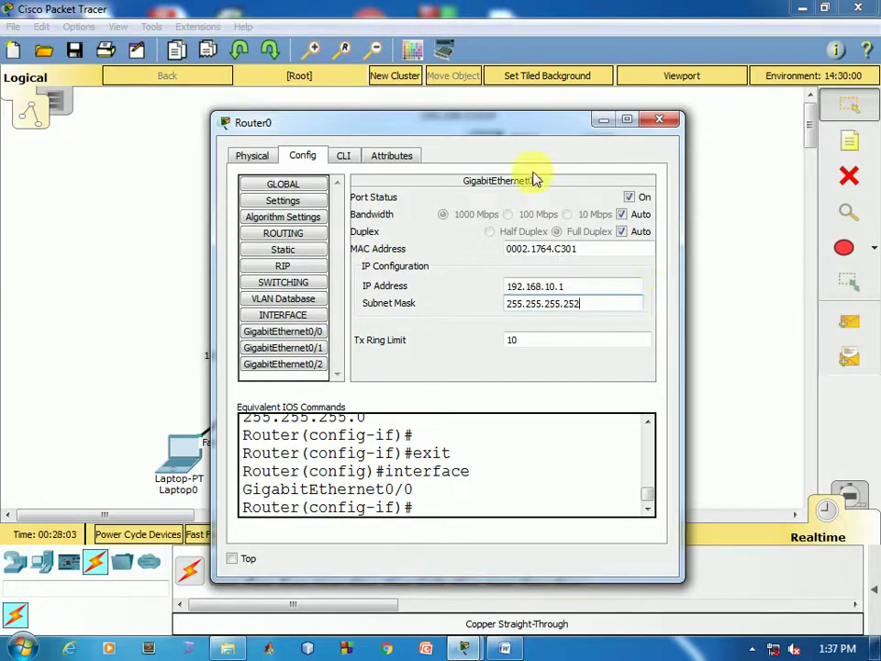
Change the subnet mask of Router0's GigabitEthernet0/1 interface to 255.255.255.252 and close the router's settings
left_click(311, 349)
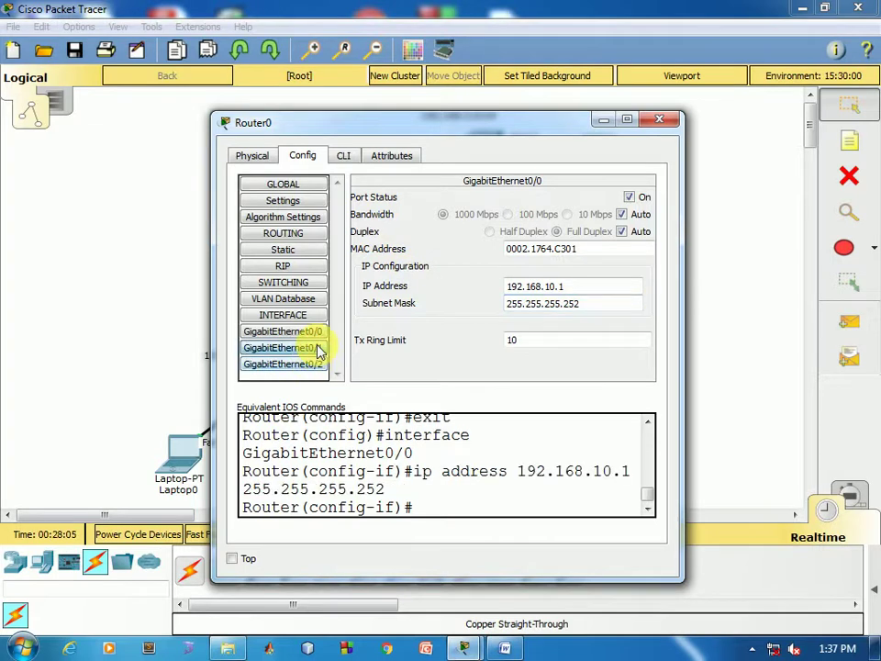
double_click(564, 304)
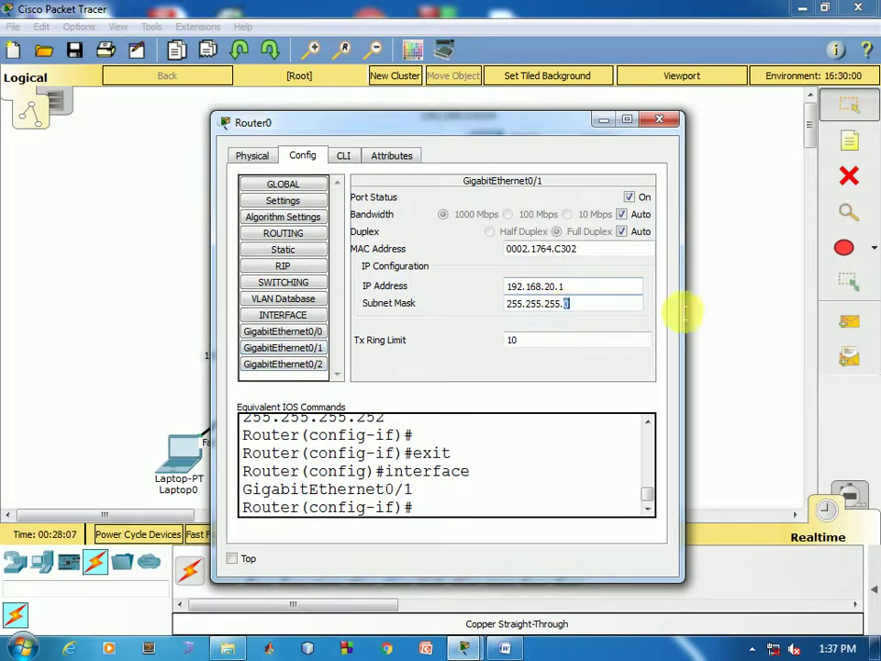
type("255.")
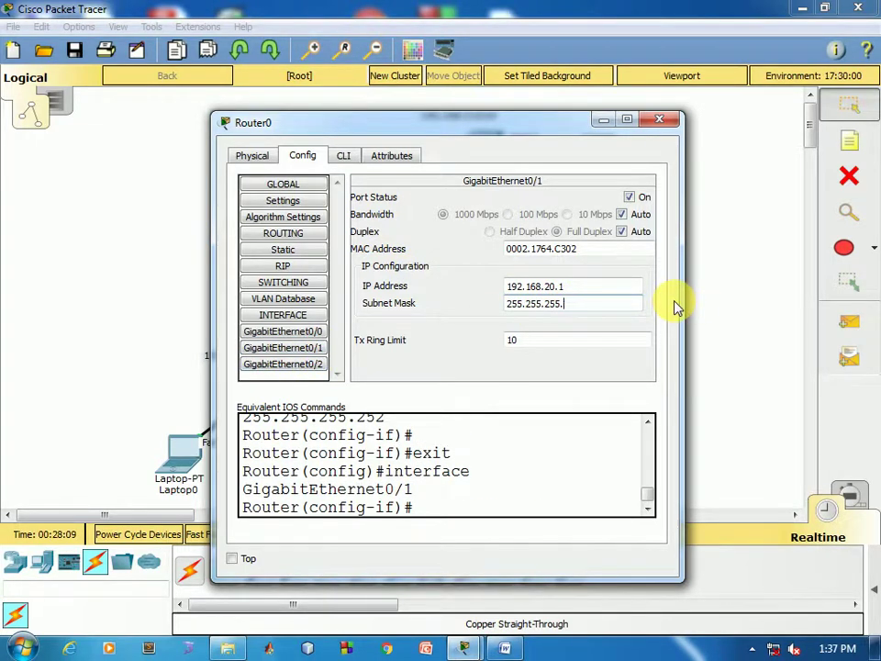
type("252")
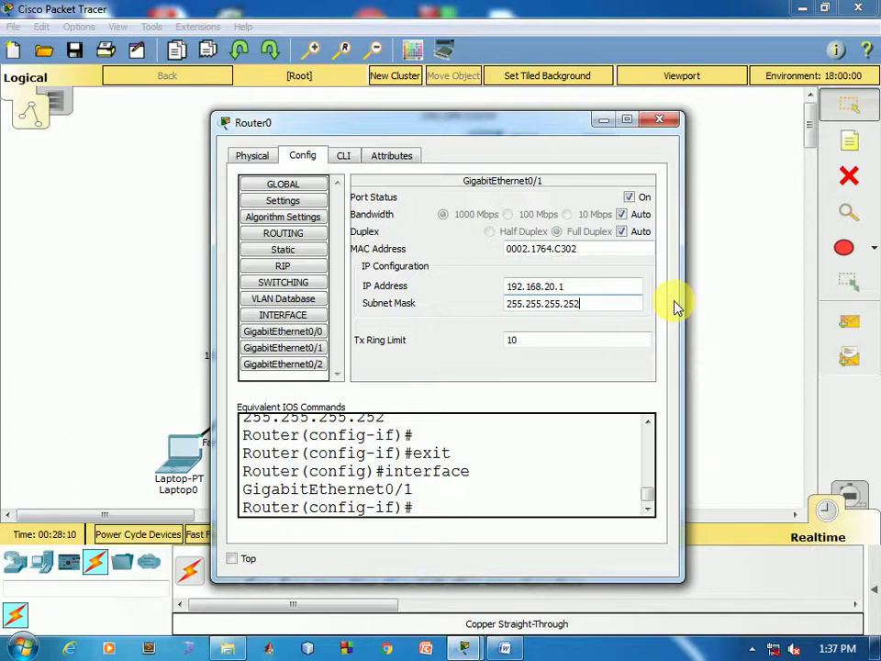
left_click(289, 364)
left_click(659, 119)
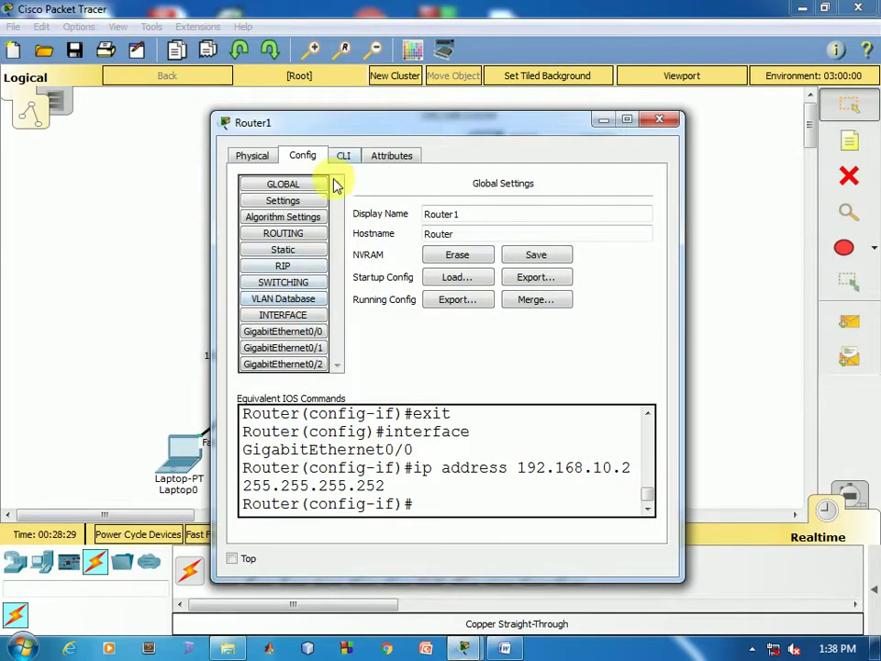
Give Router1's GigabitEthernet0/1 interface the IP address 192.168.30.1 with subnet mask 255.255.255.252, and close the router's settings
left_click(285, 331)
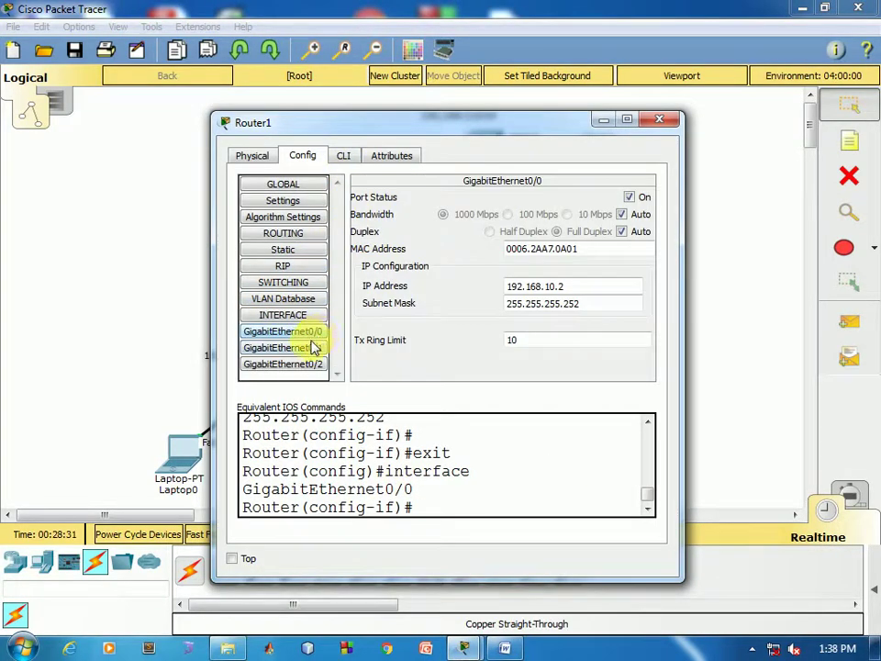
left_click(310, 346)
left_click_drag(394, 130, 541, 137)
left_click(680, 291)
type("192.168.30.1")
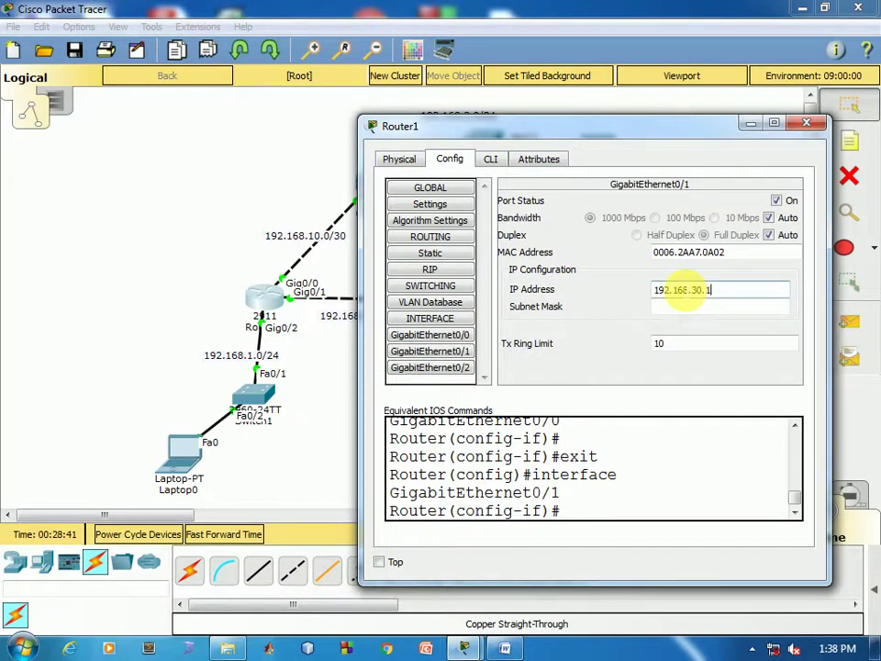
left_click(714, 310)
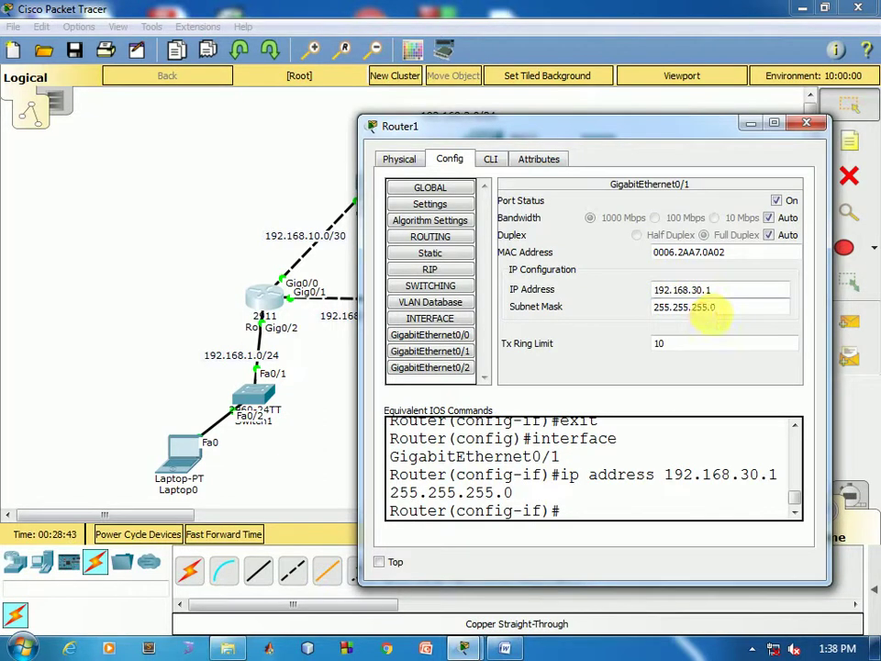
double_click(758, 316)
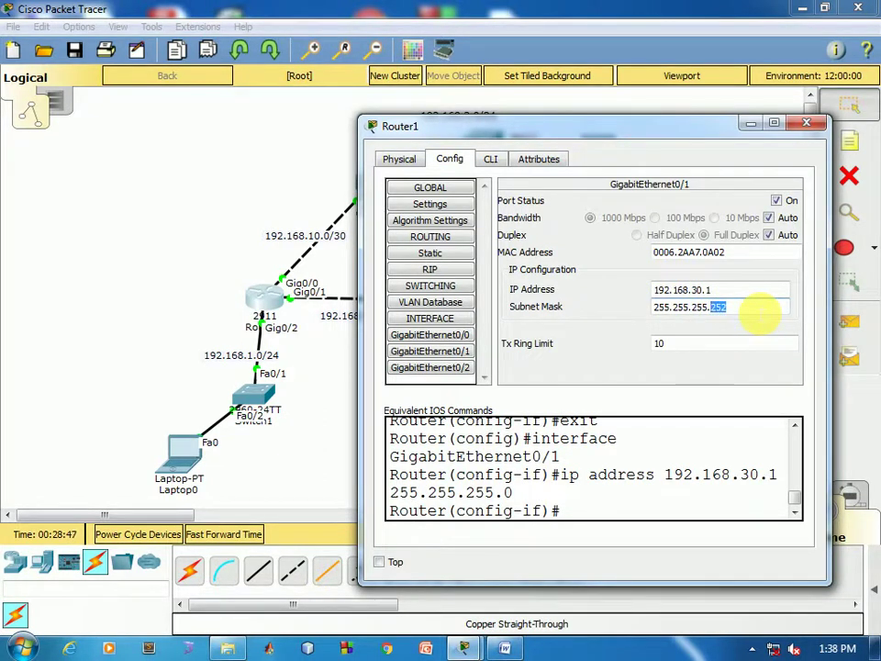
left_click(808, 123)
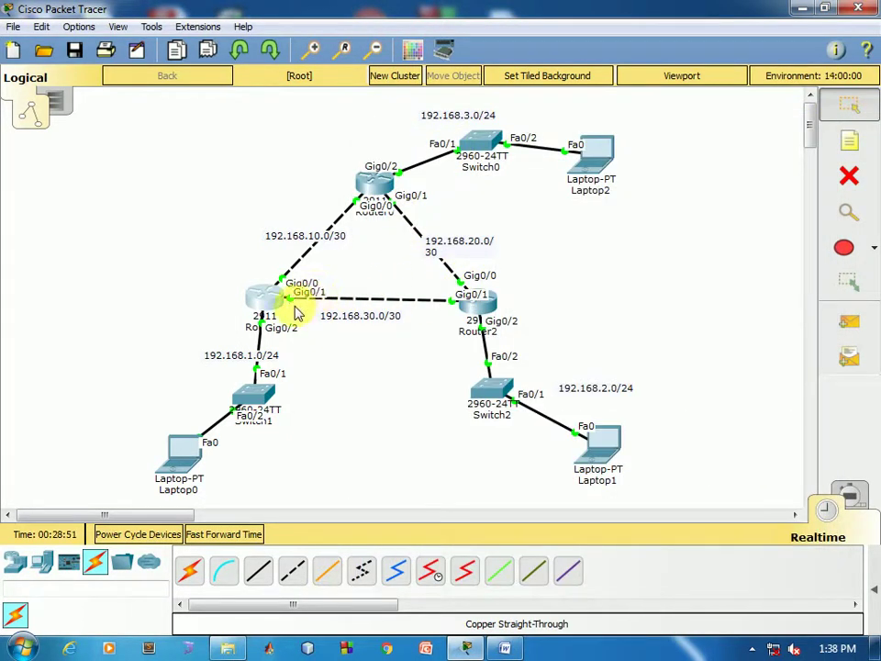
Give Router1's GigabitEthernet0/2 interface the IP address 192.168.1.1 with the default subnet mask, and close the router's settings
left_click(263, 300)
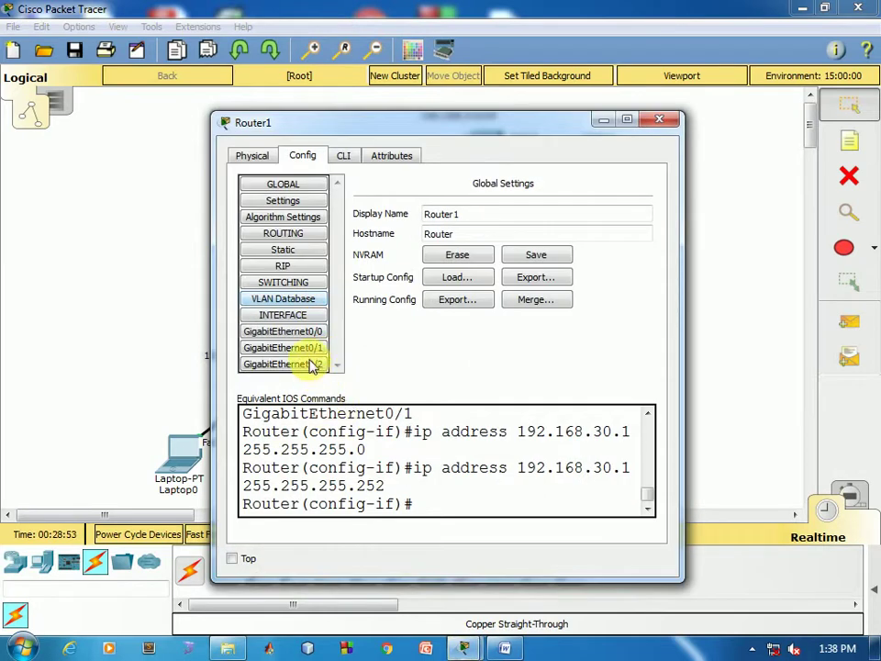
left_click(312, 365)
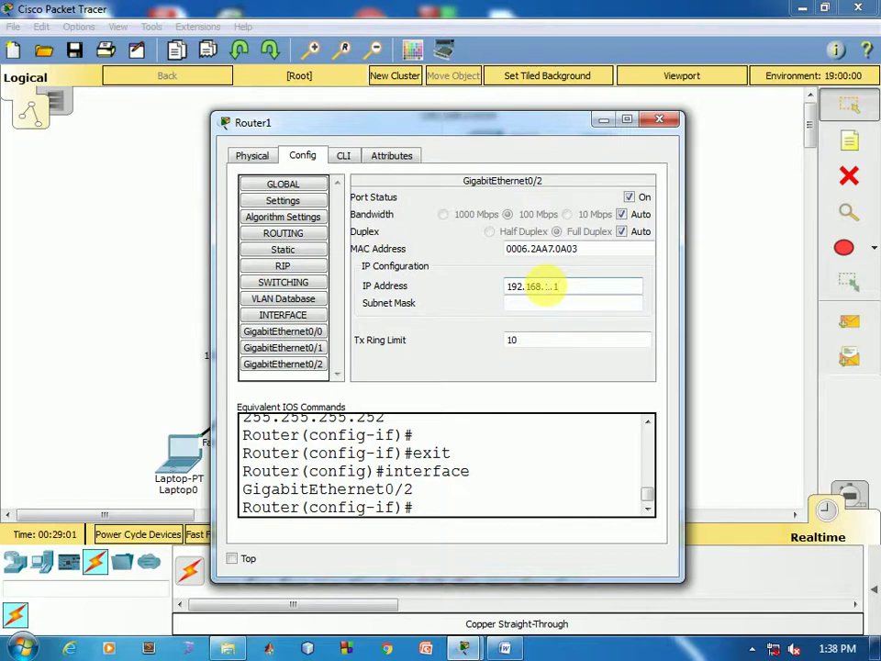
left_click(556, 305)
left_click(659, 120)
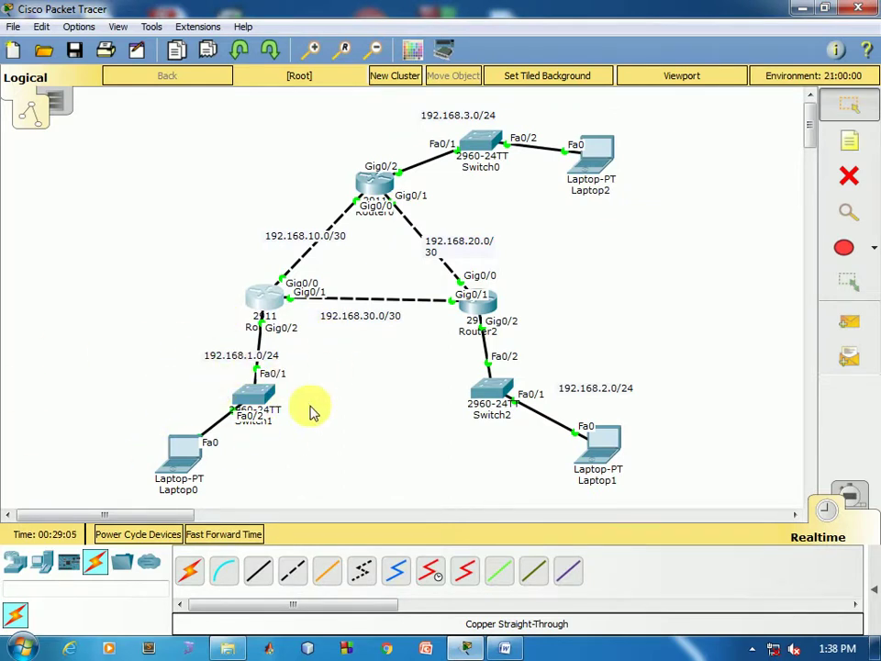
Give Router2's GigabitEthernet0/0 interface the IP address 192.168.20.2 and the subnet mask 255.255.255.252
left_click(488, 300)
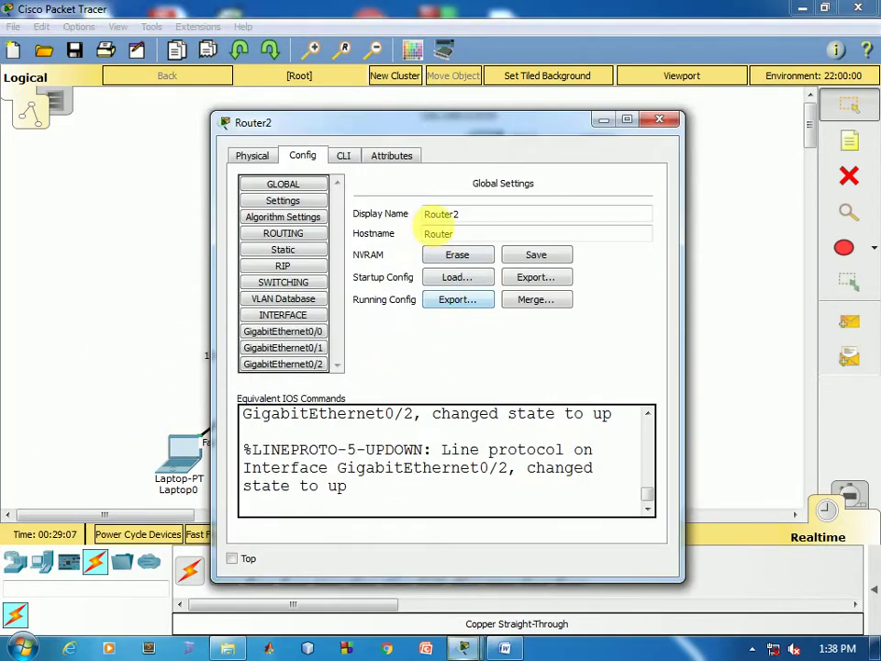
left_click(304, 336)
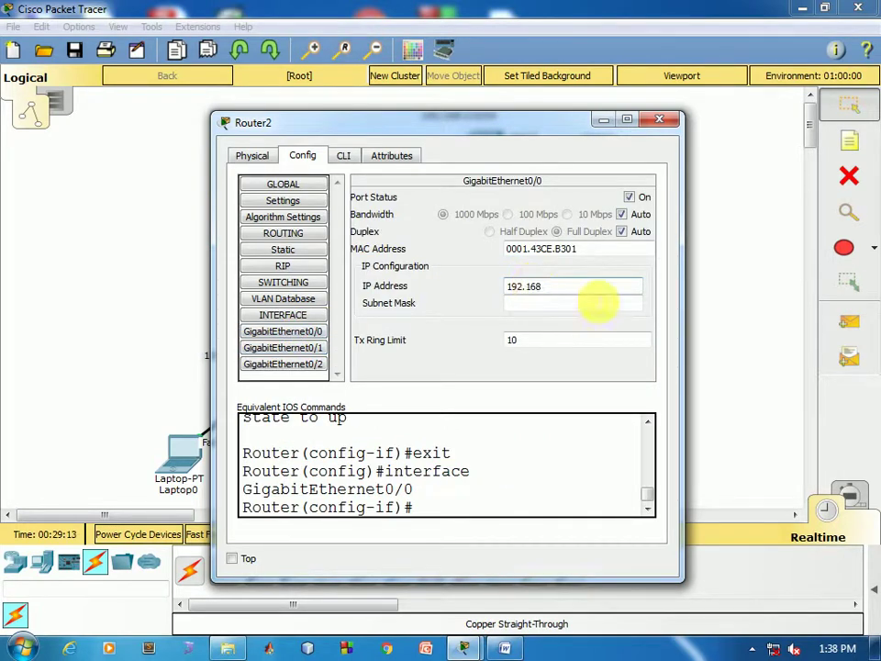
left_click_drag(419, 137, 464, 133)
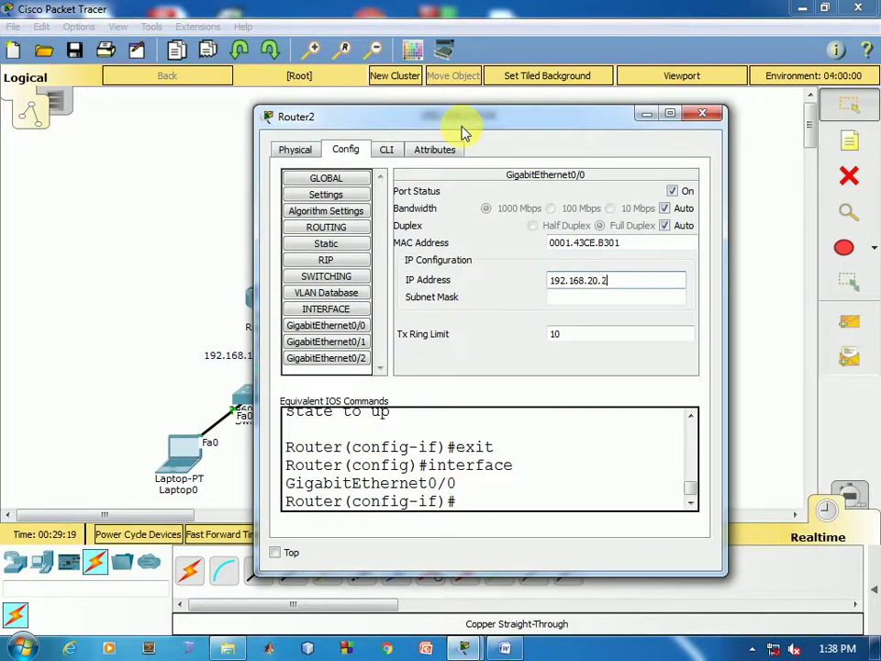
left_click(569, 298)
double_click(628, 298)
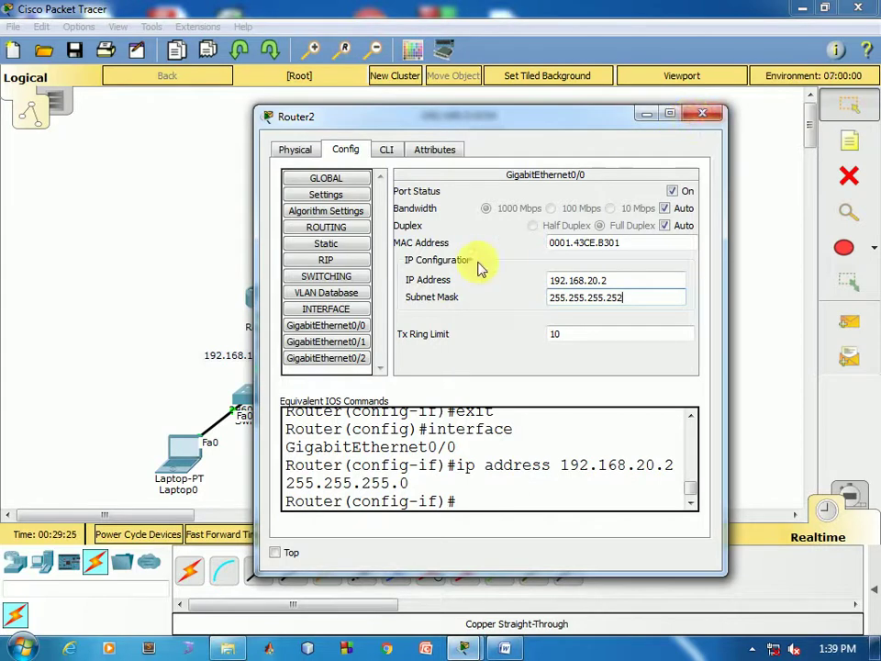
Give Router2's GigabitEthernet0/1 interface the IP address 192.168.30.2 and the subnet mask 255.255.255.252
left_click(330, 346)
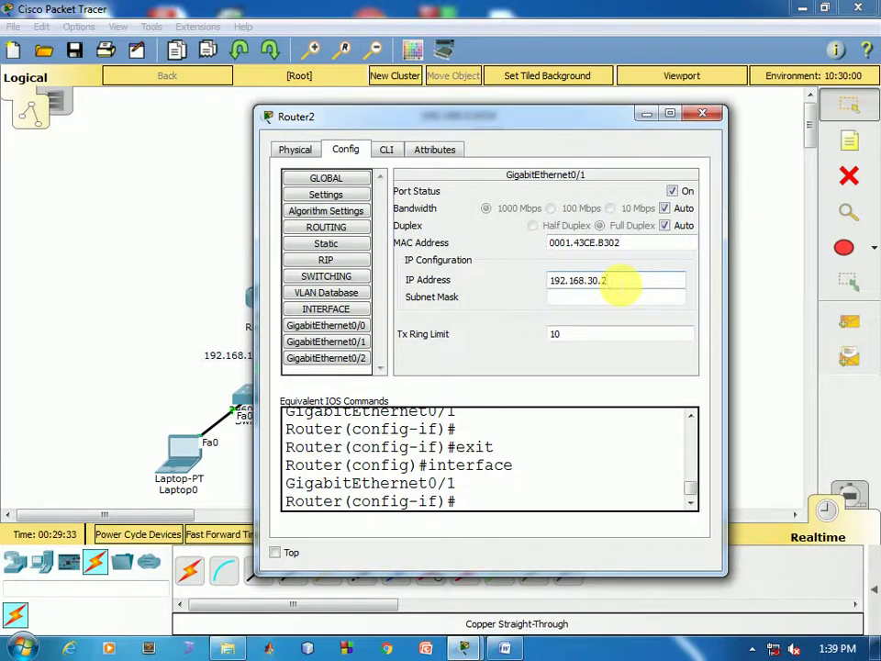
left_click_drag(413, 117, 394, 482)
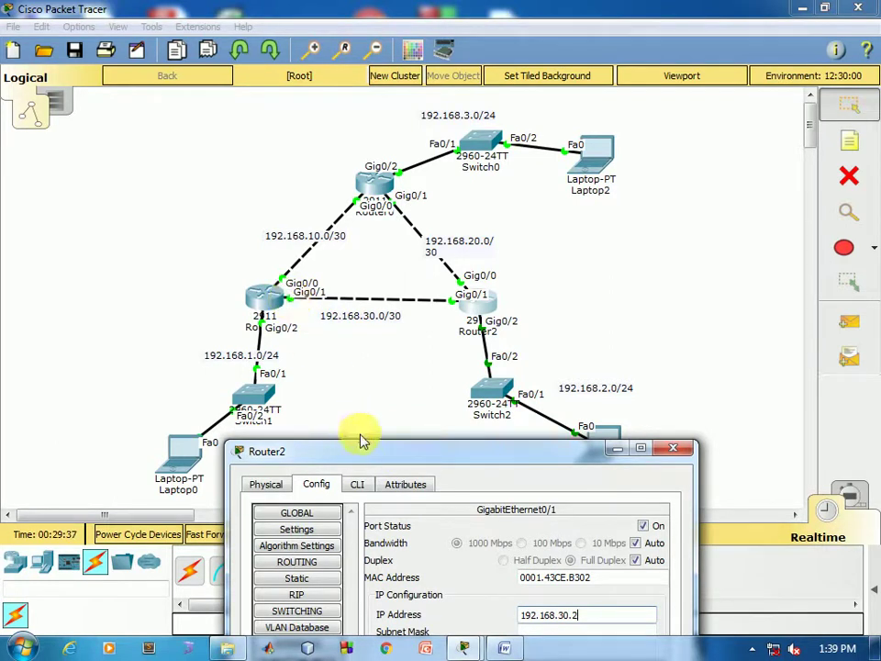
left_click_drag(429, 451, 507, 204)
left_click(631, 385)
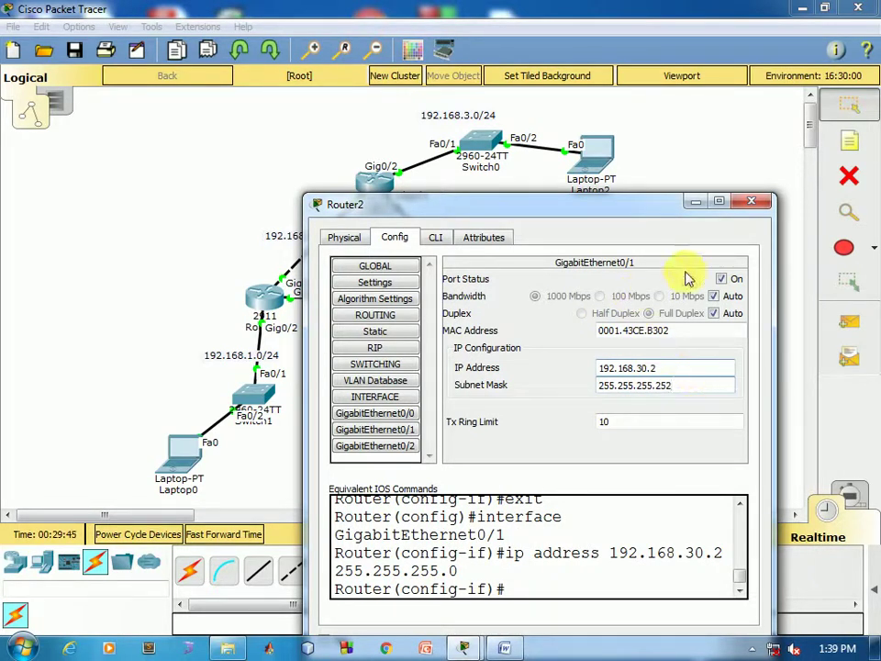
Give Router2's GigabitEthernet0/2 interface the IP address 192.168.2.1 with subnet mask 255.255.255.0, and close the router's settings
left_click(407, 448)
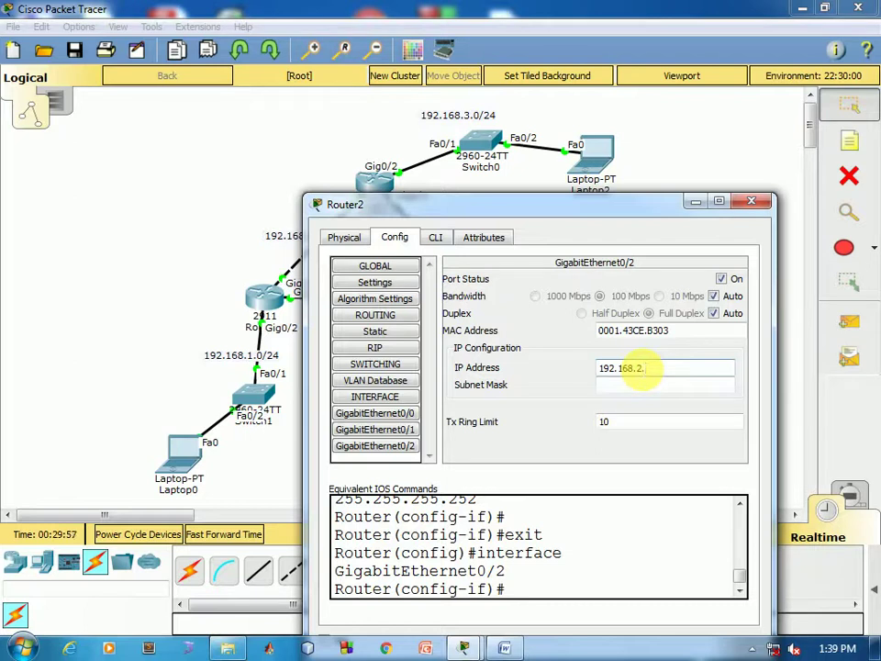
left_click(661, 385)
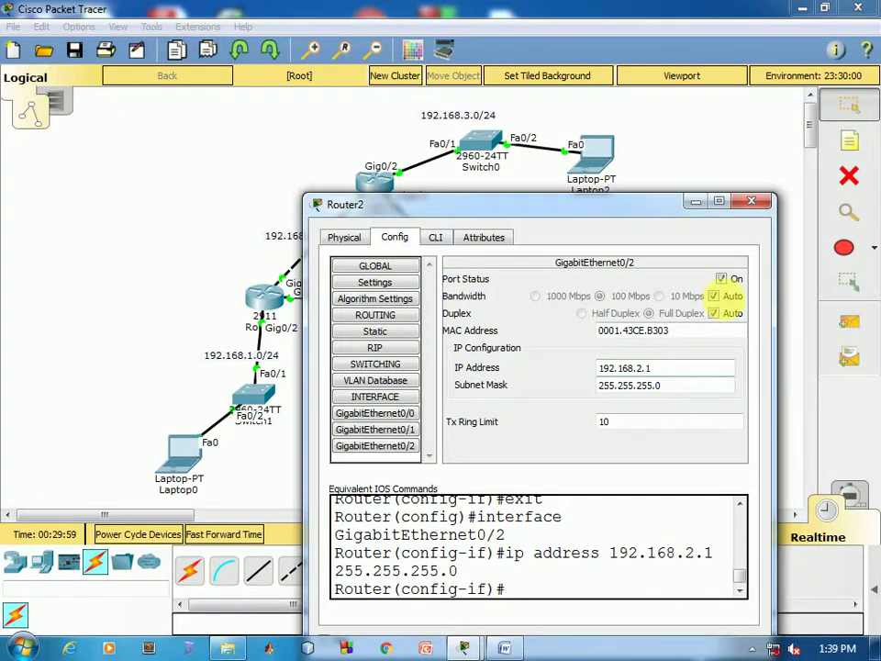
left_click(752, 202)
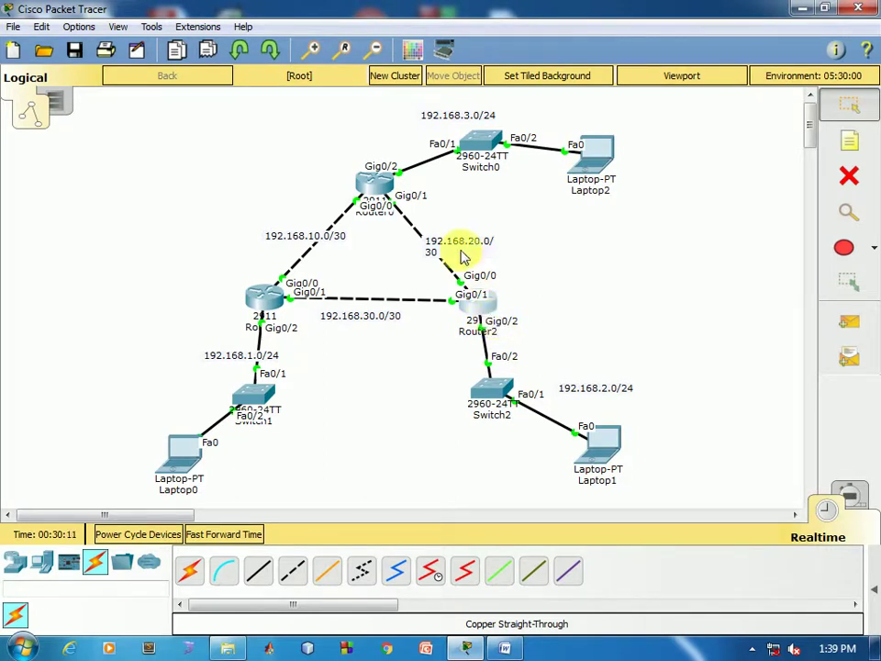
mouse_move(369, 188)
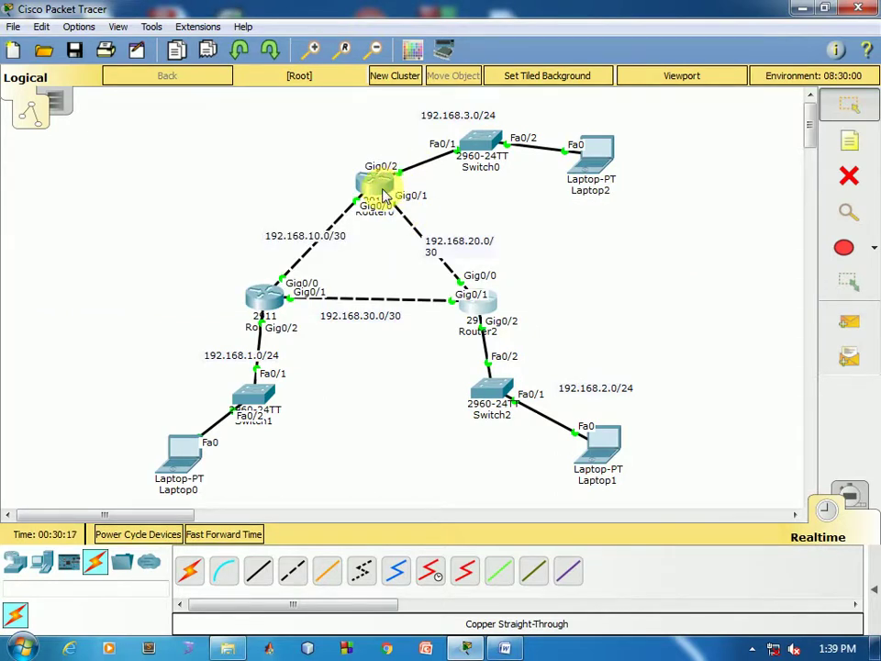
Review the IP address and subnet mask of each of Router0's three GigabitEthernet interfaces, and close the router's settings
left_click(383, 195)
left_click(294, 364)
left_click_drag(560, 287, 511, 292)
double_click(513, 287)
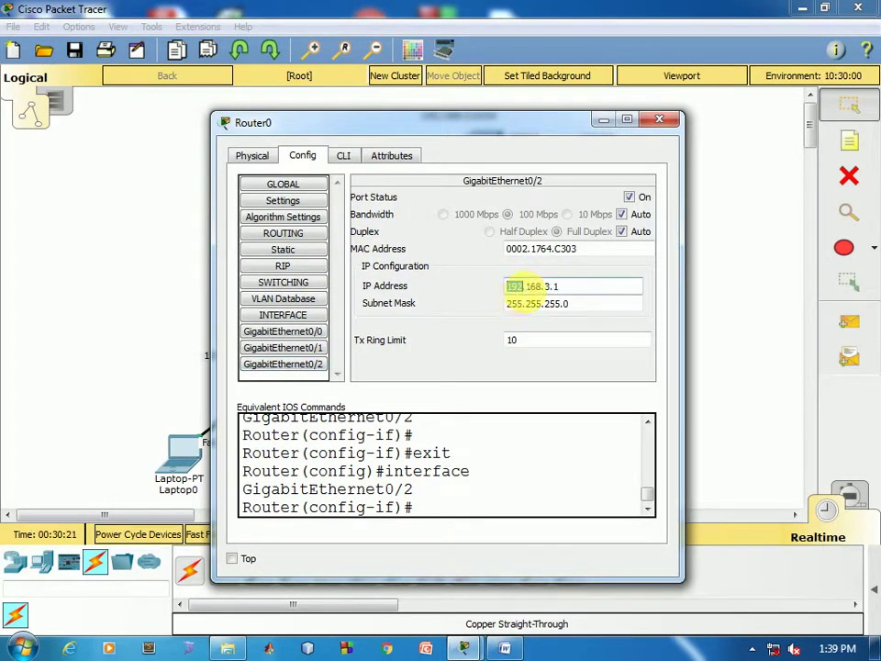
left_click(283, 332)
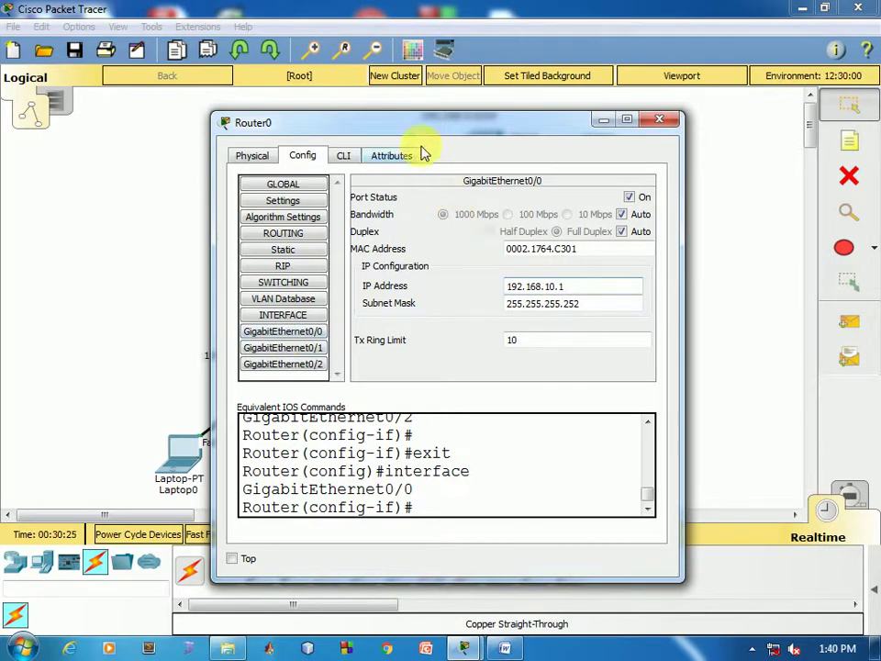
left_click(321, 365)
left_click(320, 352)
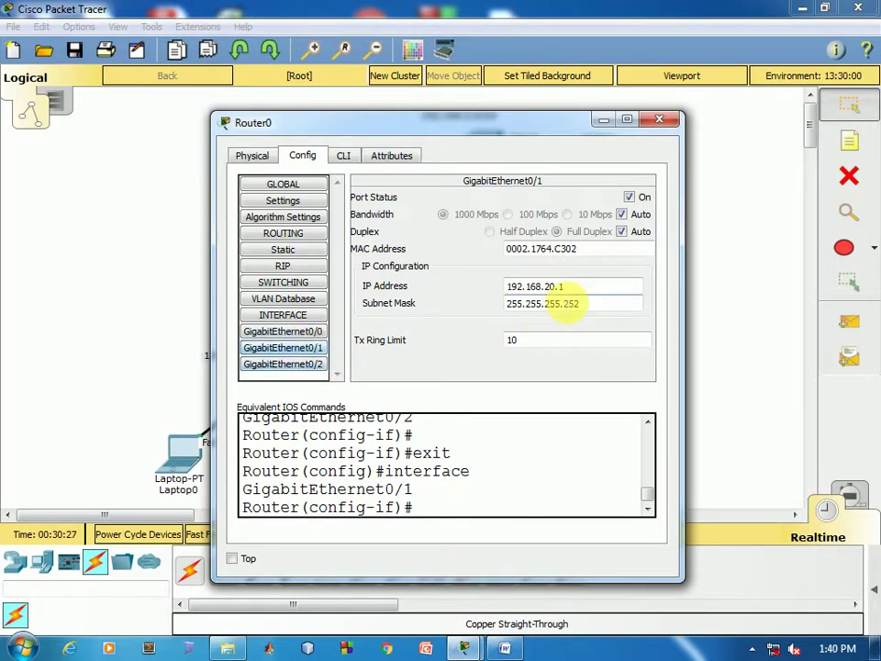
left_click(315, 348)
left_click(288, 336)
left_click(659, 119)
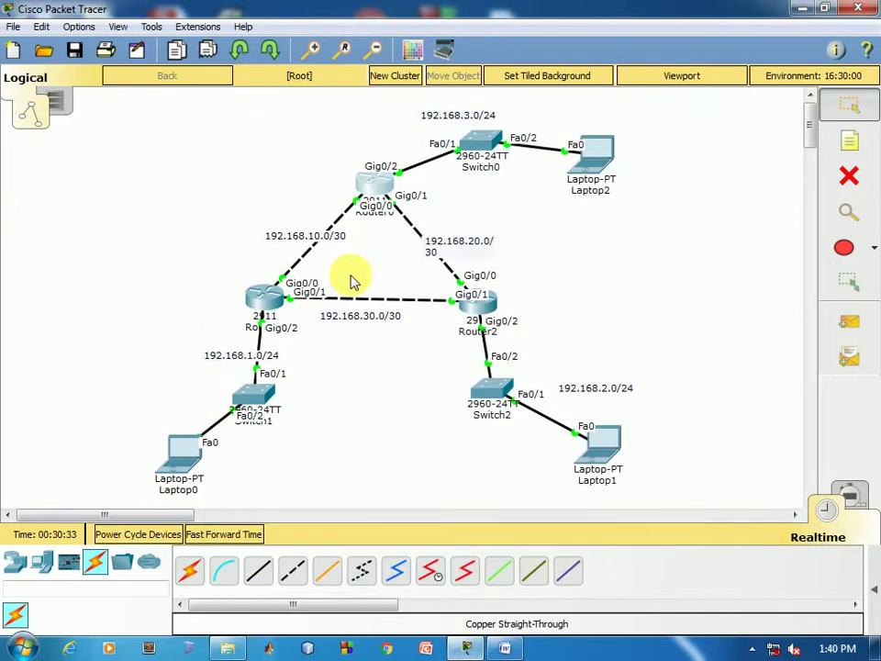
Review the IP address and subnet mask of each of Router1's three GigabitEthernet interfaces, and close the router's settings
left_click(283, 306)
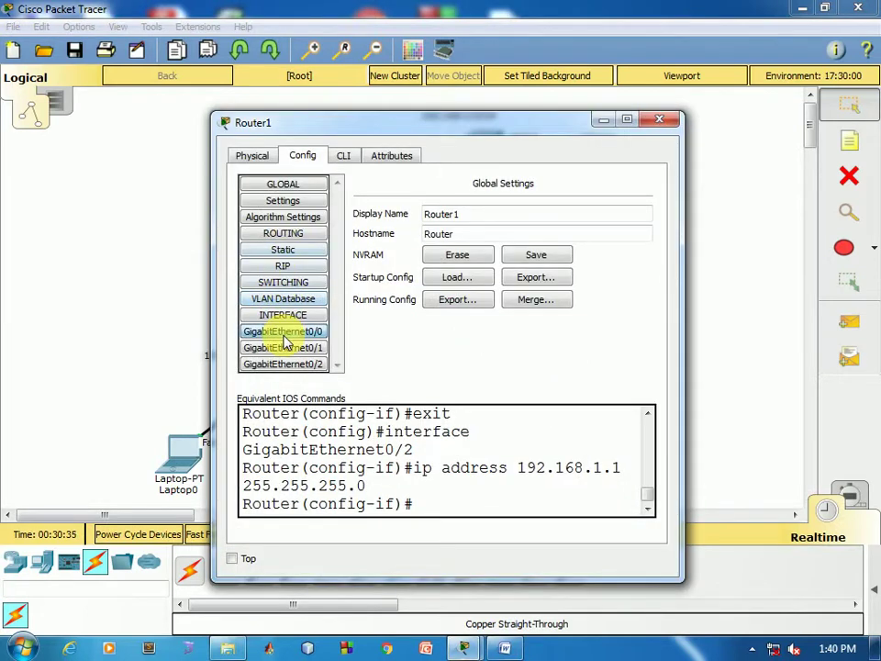
left_click(284, 332)
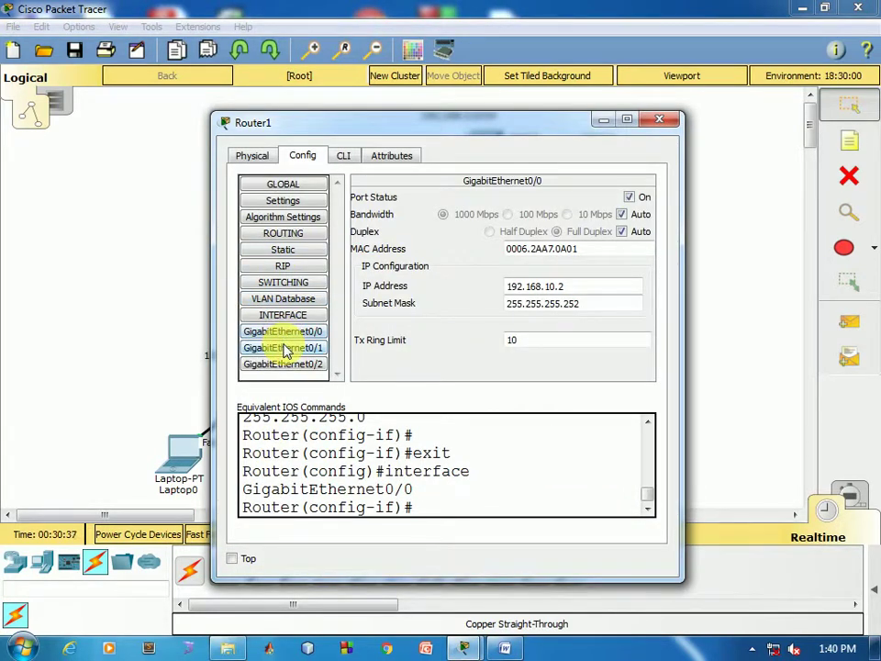
left_click(287, 350)
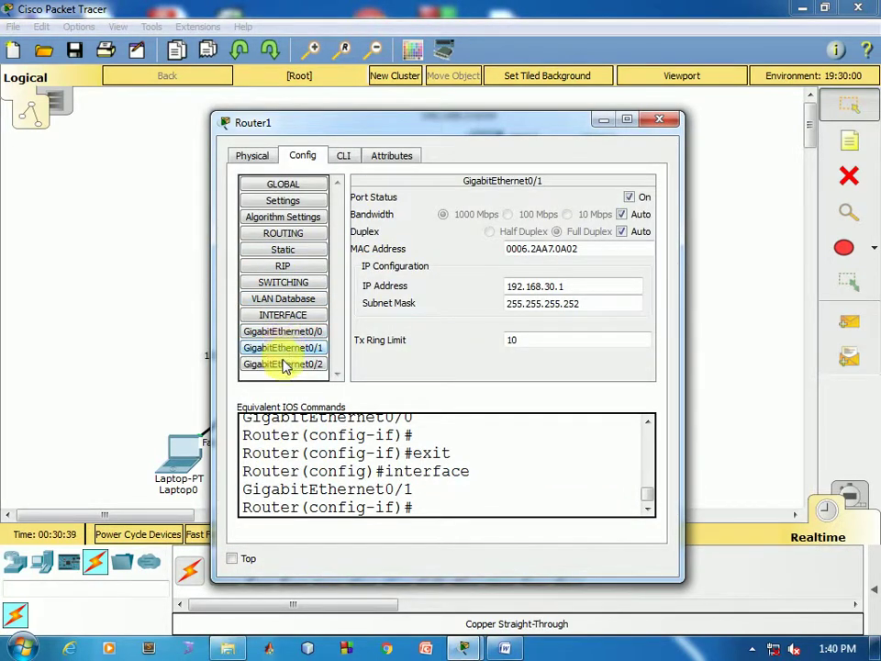
left_click(285, 368)
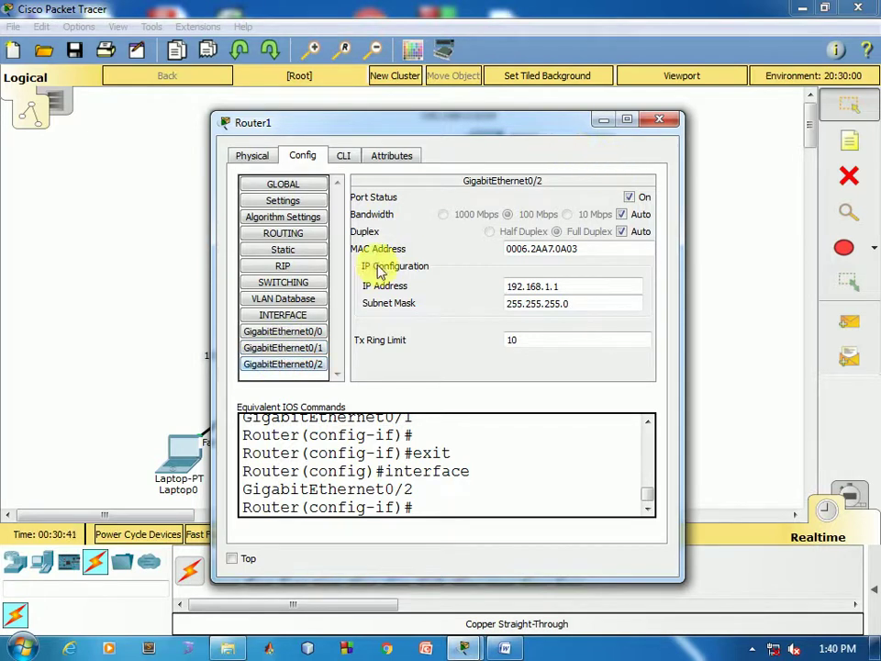
left_click(280, 352)
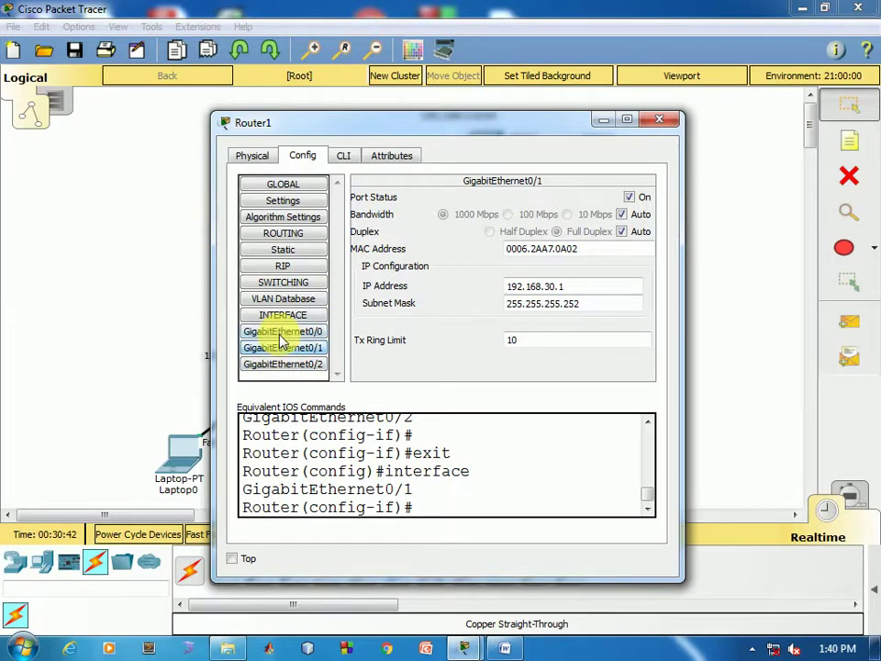
left_click(669, 122)
Review the IP address and subnet mask of each of Router2's three GigabitEthernet interfaces, and close the router's settings
left_click(482, 312)
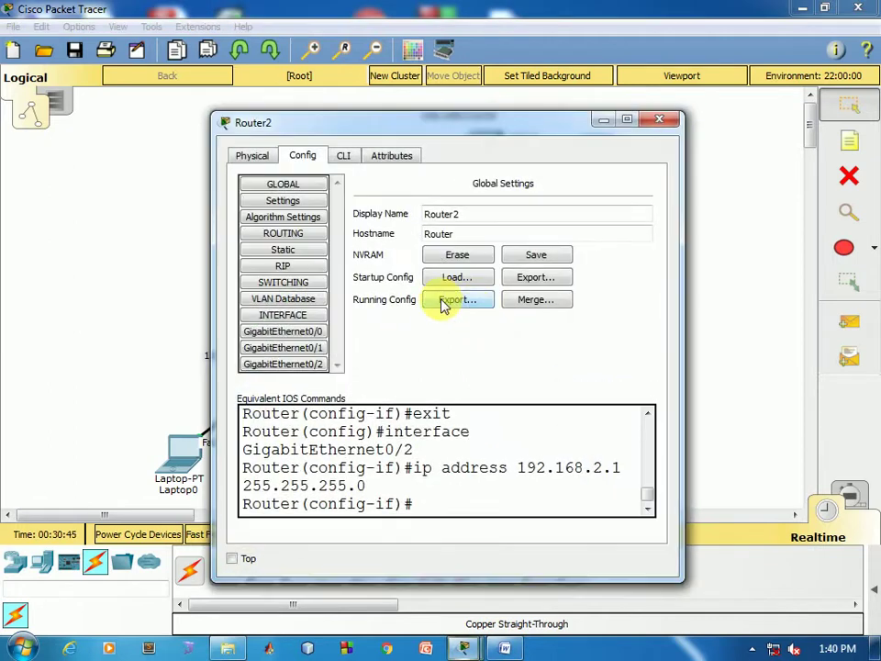
left_click(308, 335)
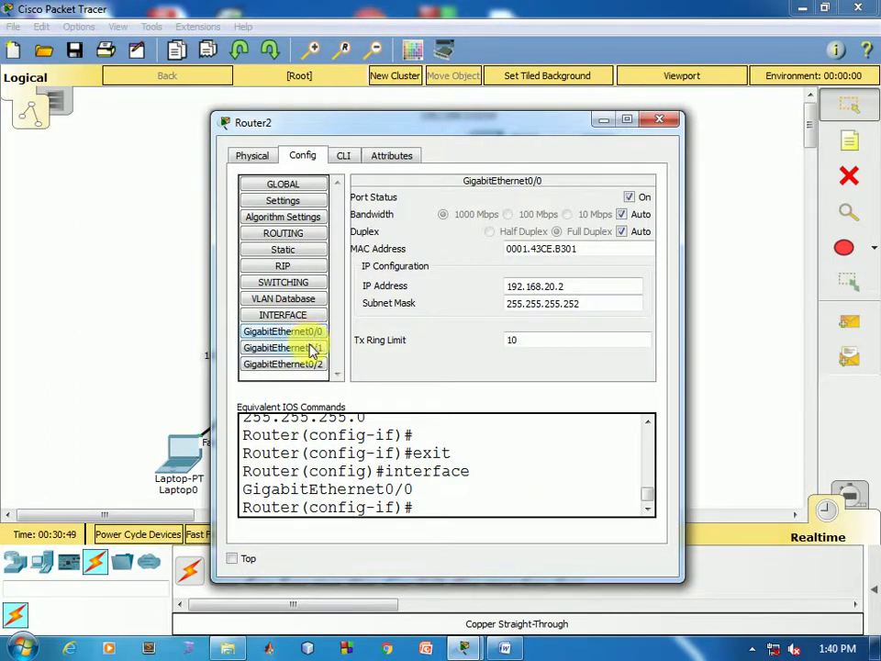
left_click(312, 350)
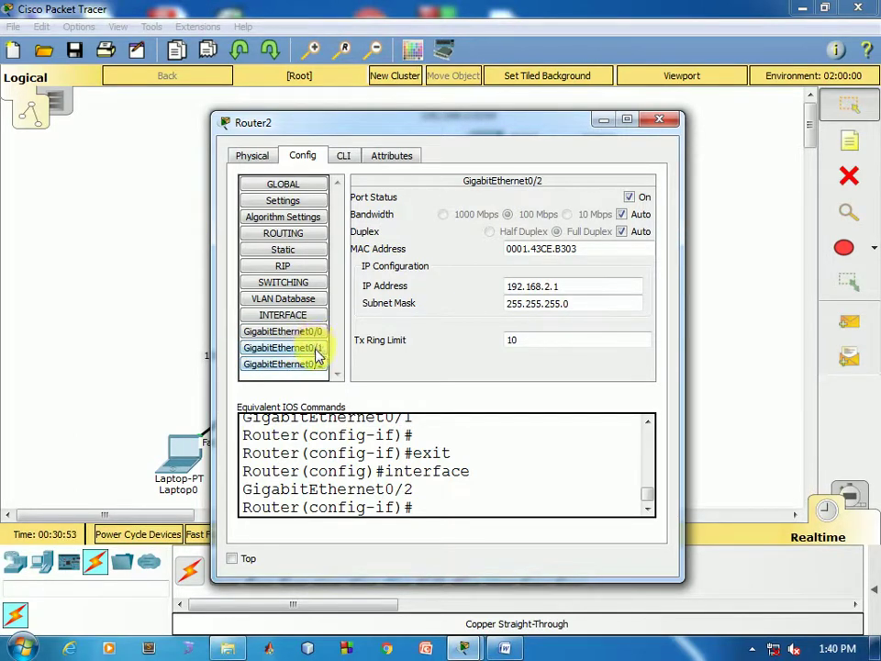
left_click(315, 350)
left_click(317, 334)
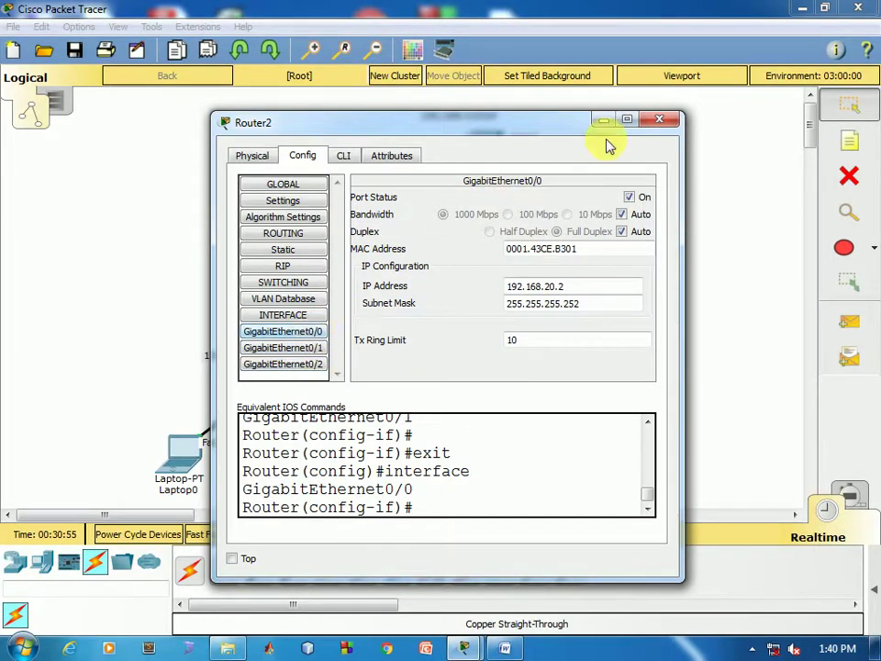
left_click(659, 120)
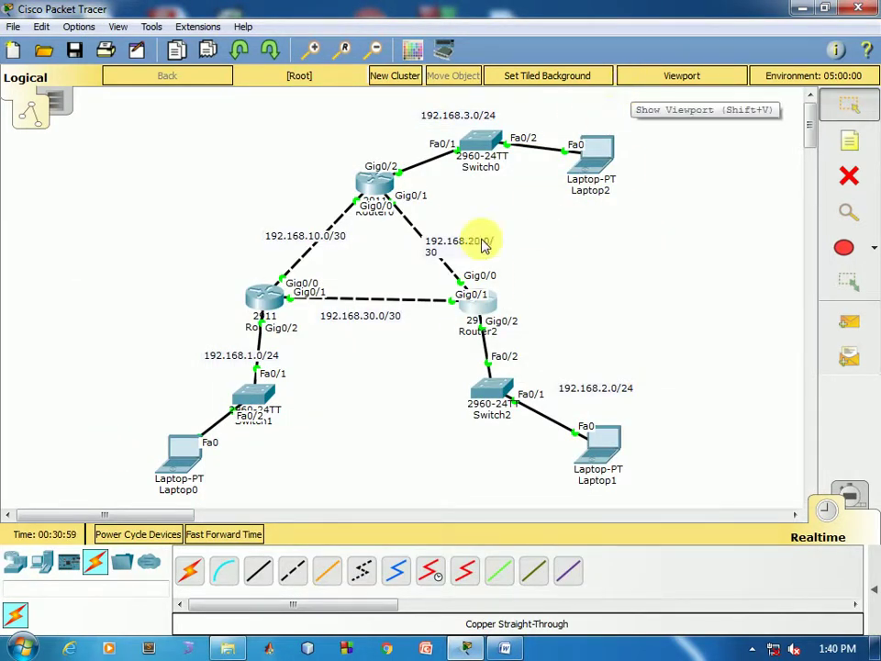
Open Router0's command line in a maximized window and exit interface and global configuration modes to the privileged prompt
left_click(373, 182)
left_click(342, 157)
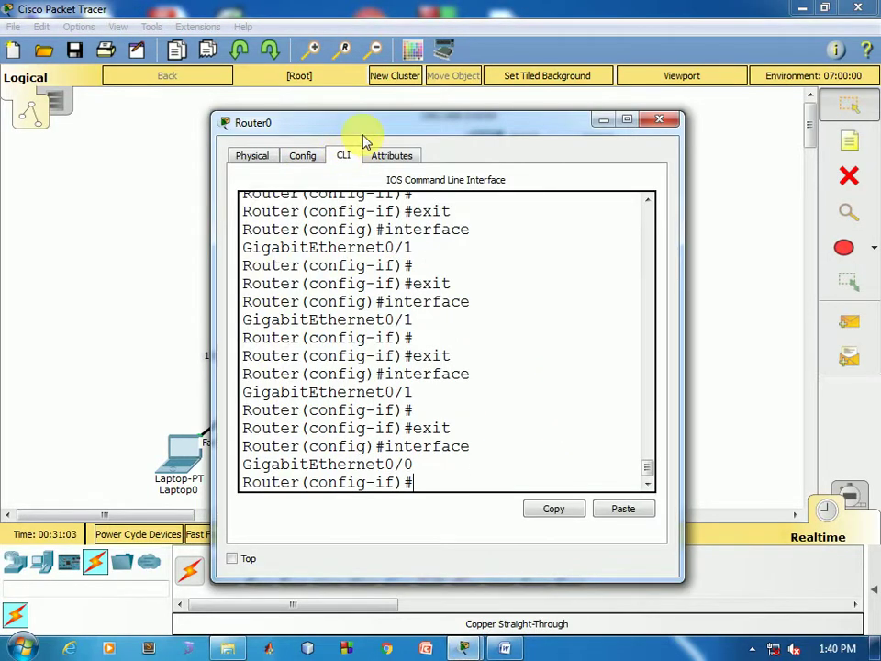
double_click(364, 131)
type("exit")
key("Return")
key("Return")
key("Return")
key("Return")
key("Return")
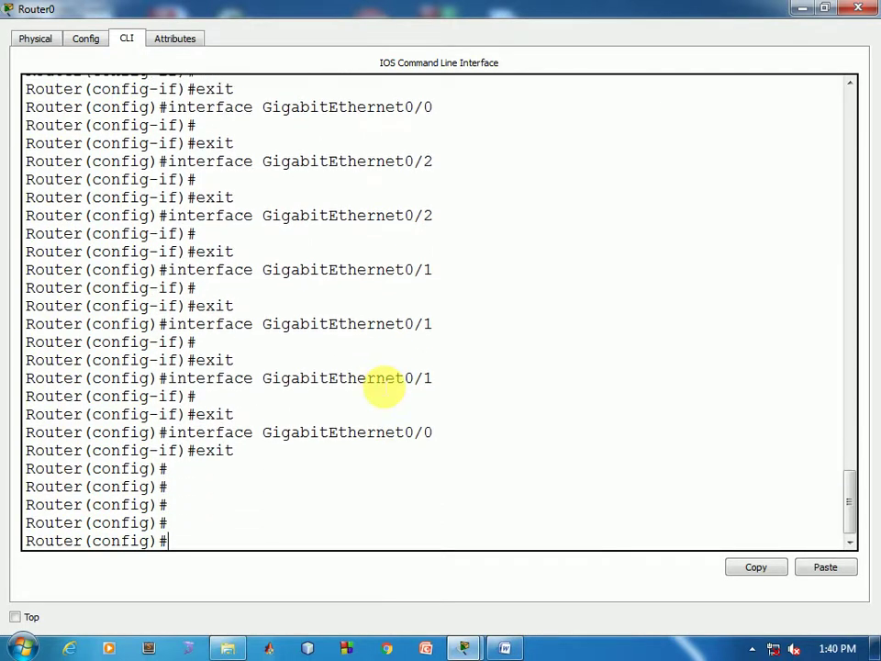
type("exit")
key("Return")
Display Router0's routing table with the command show ip route
type("sh")
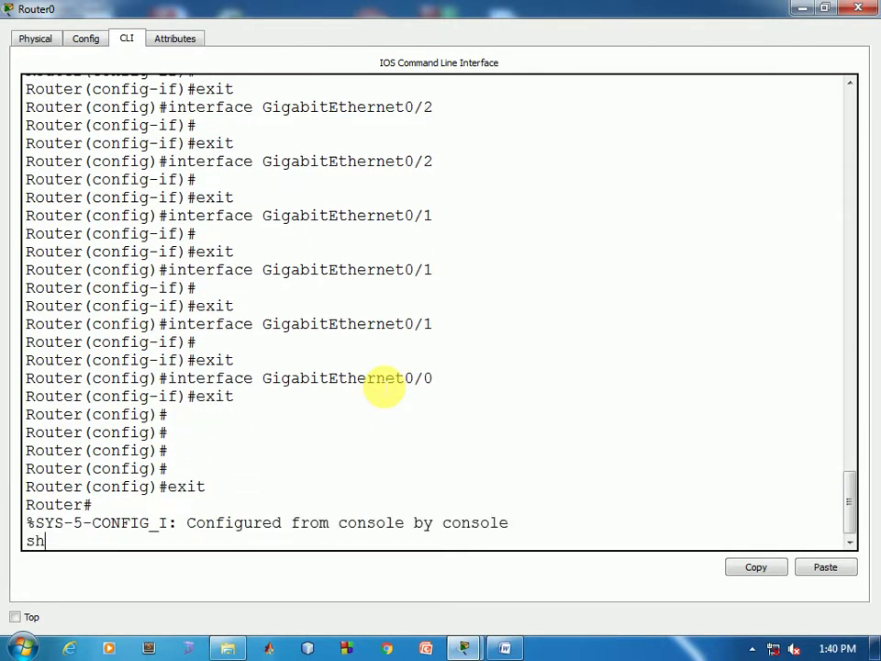
key("Tab")
type("ip rou")
key("Tab")
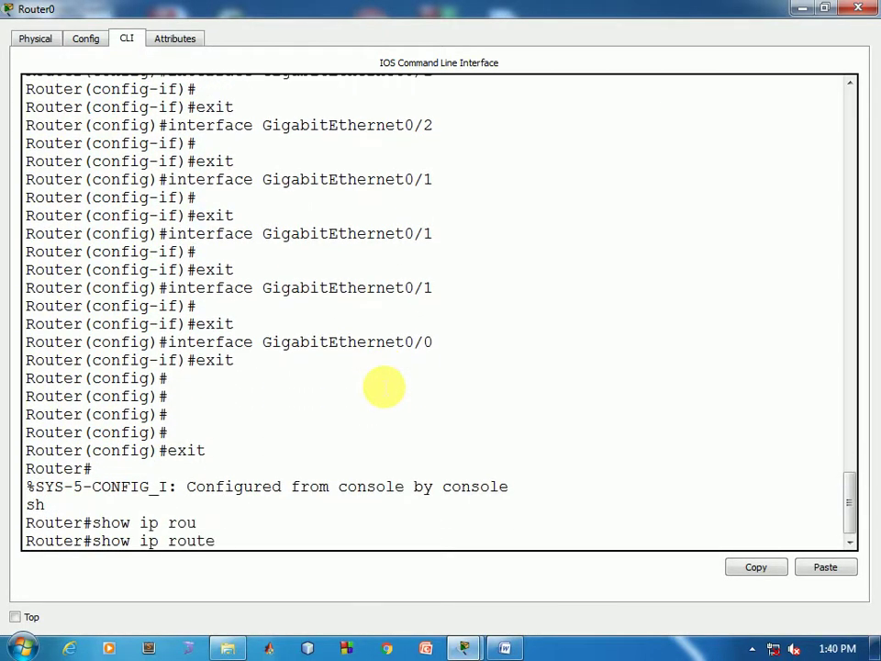
key("Return")
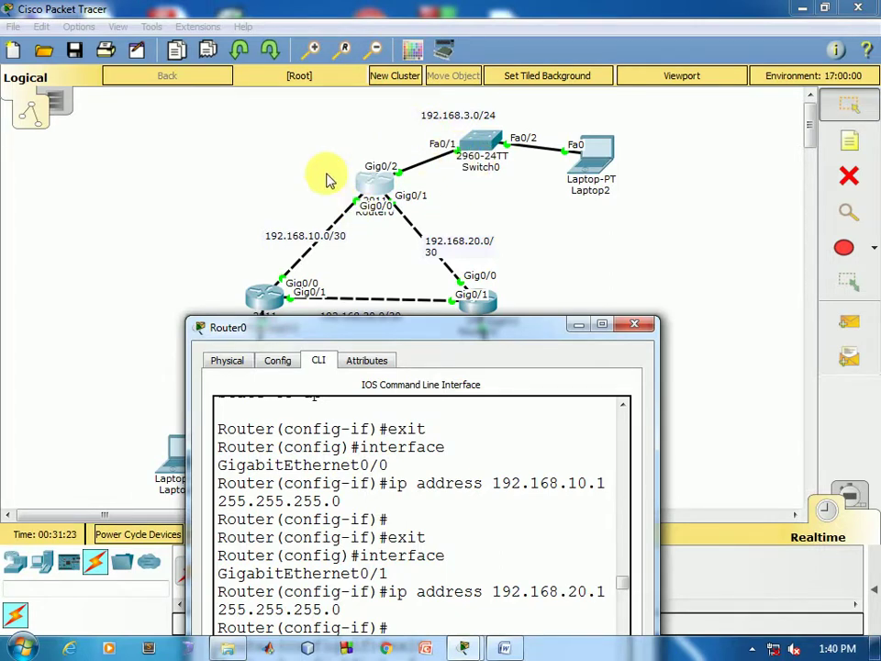
Compare the 192.168.3.0, 192.168.10.0 and 192.168.20.0 entries in Router0's routing table with the networks labelled in the topology
left_click(380, 327)
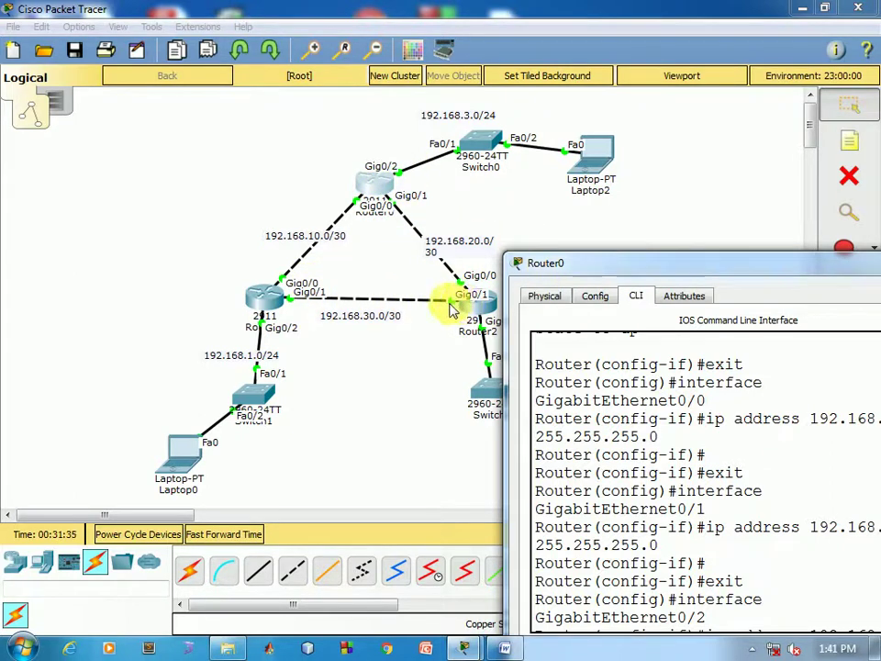
double_click(584, 265)
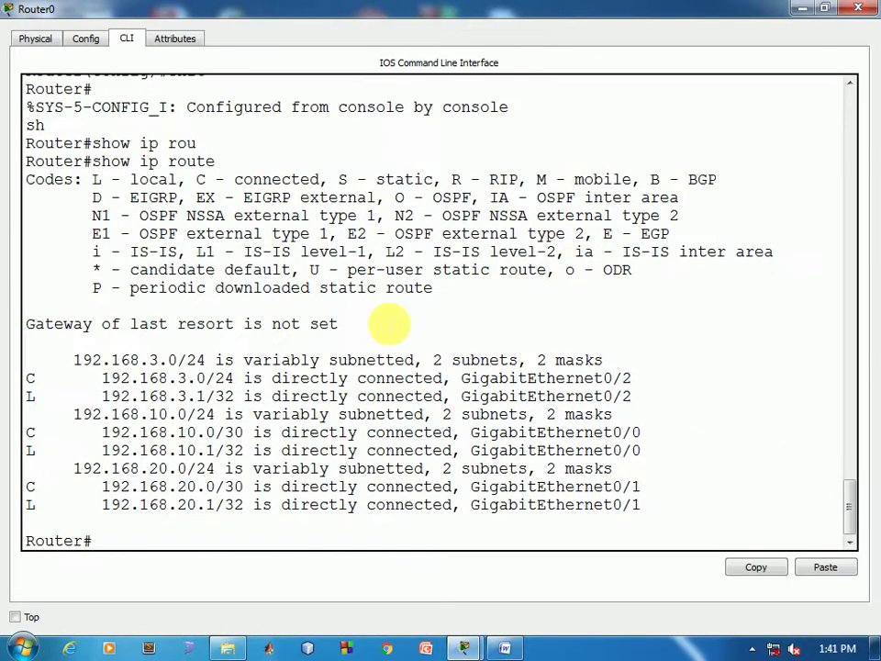
left_click_drag(73, 359, 649, 515)
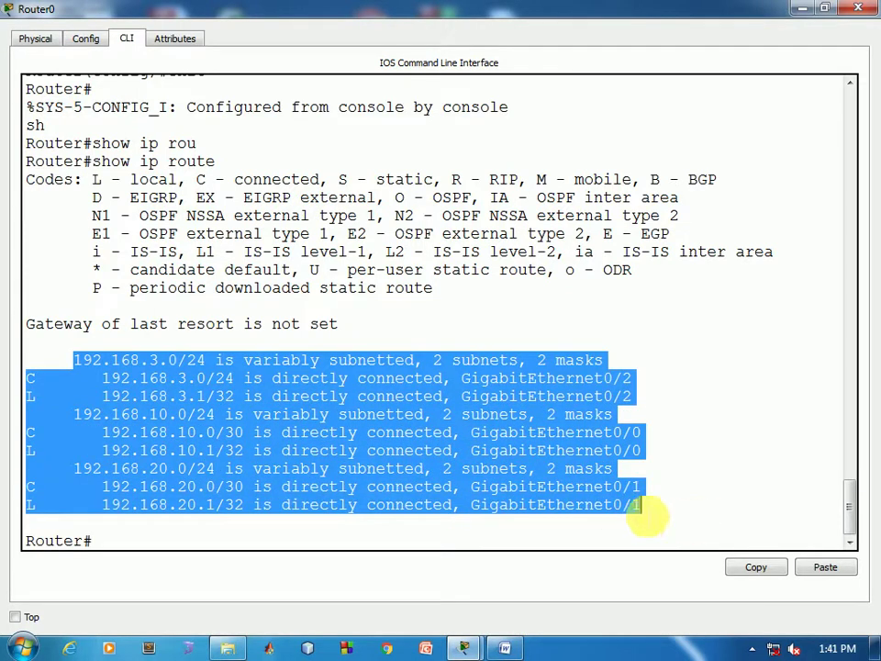
left_click(98, 395)
left_click_drag(74, 360, 604, 362)
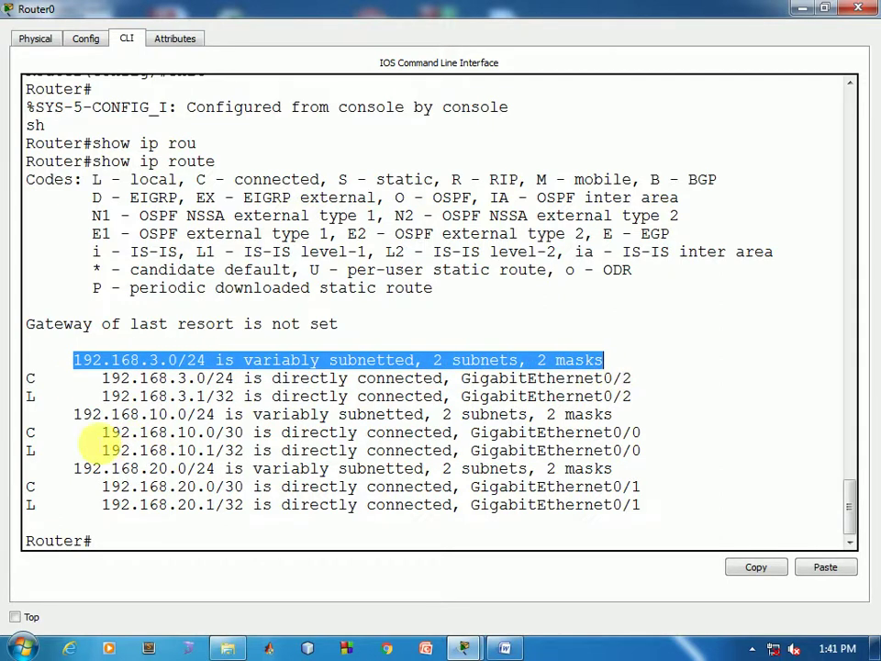
left_click_drag(76, 415, 454, 432)
left_click_drag(81, 468, 339, 468)
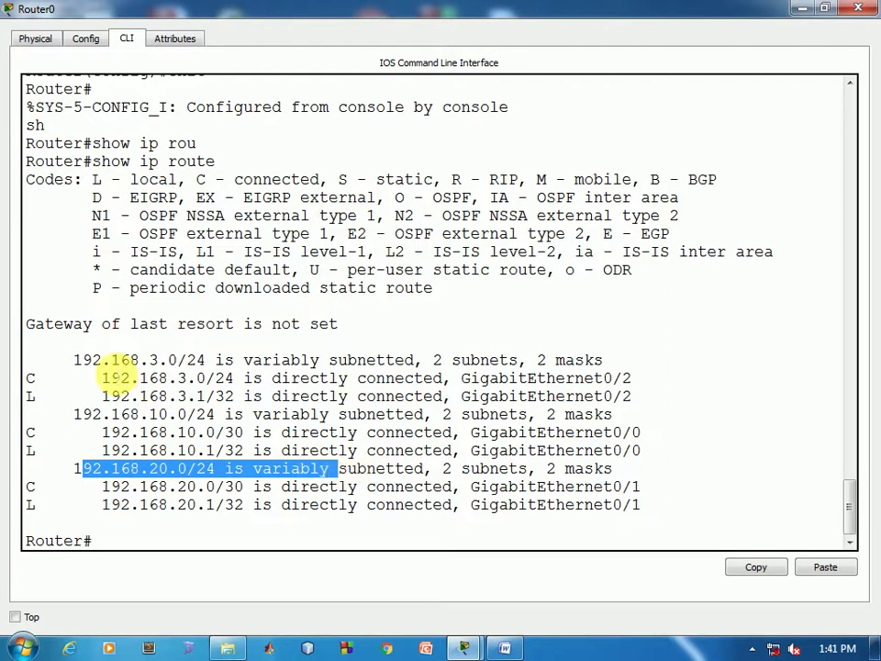
left_click_drag(225, 7, 321, 374)
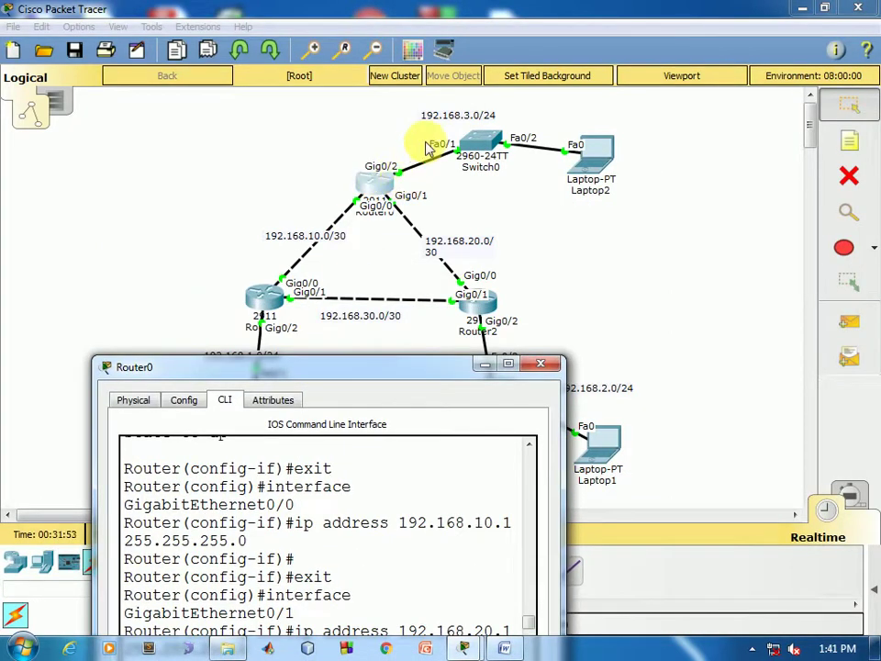